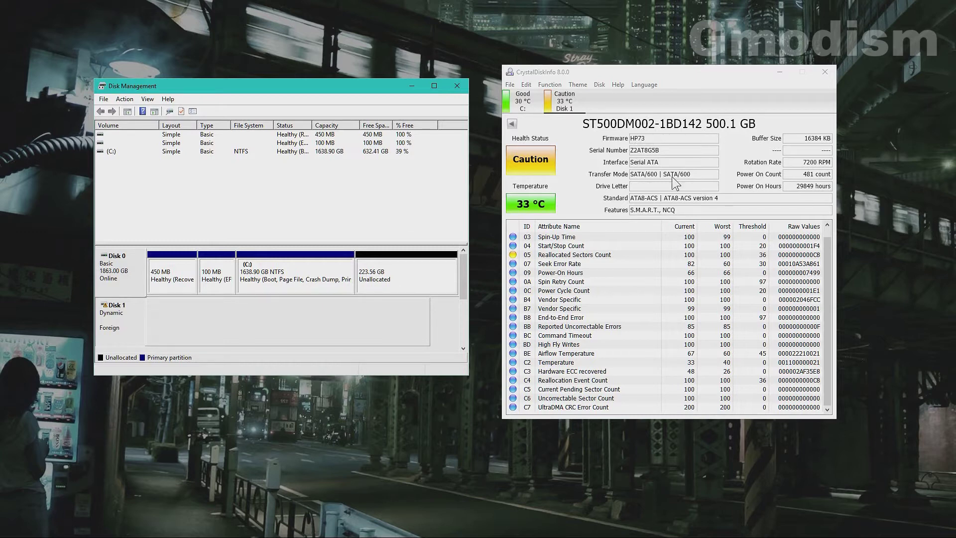
# Step: Scroll through CrystalDiskInfo's SMART list, then bring up Disk 1's actions in Disk Management
pyautogui.click(827, 266)
pyautogui.scroll(1, 826, 267)
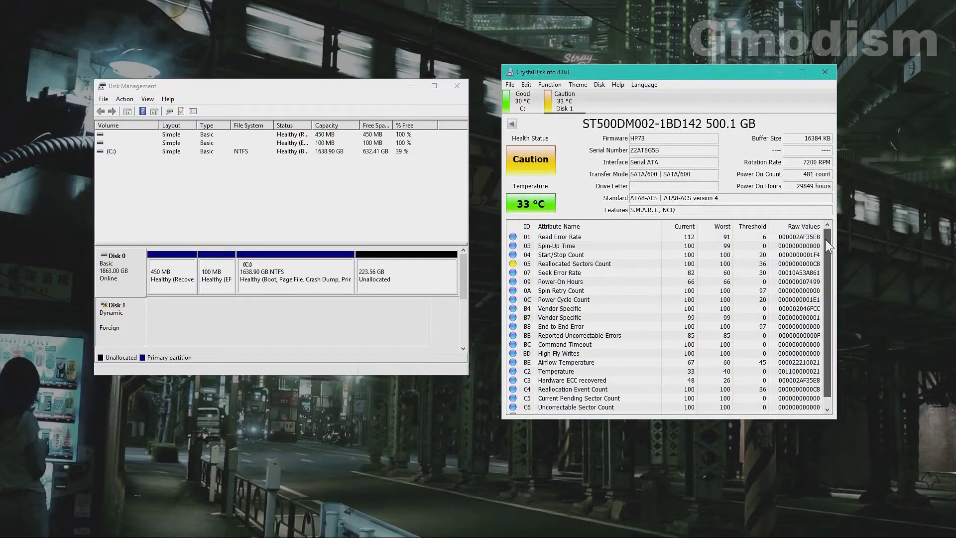
pyautogui.scroll(-1, 830, 242)
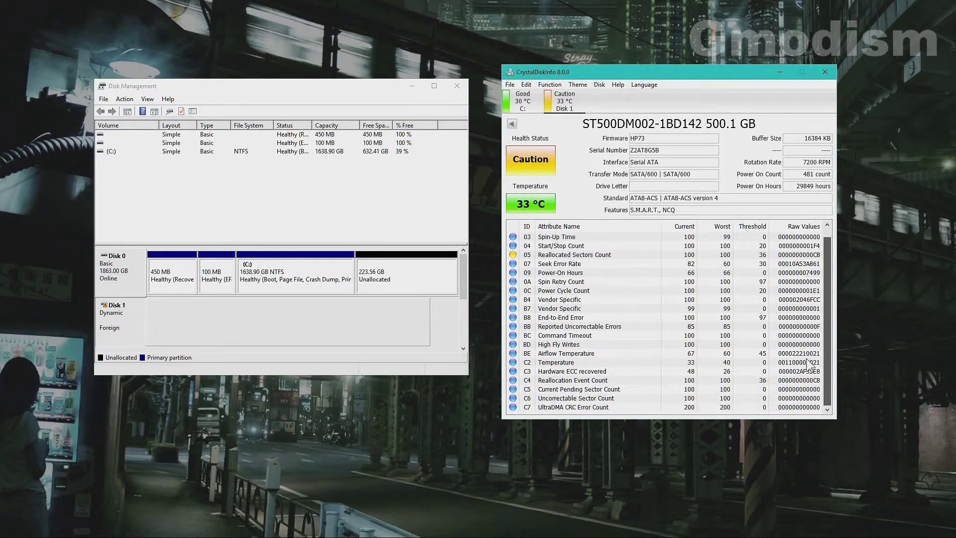
pyautogui.scroll(1, 827, 249)
pyautogui.scroll(-1, 822, 253)
pyautogui.scroll(1, 819, 258)
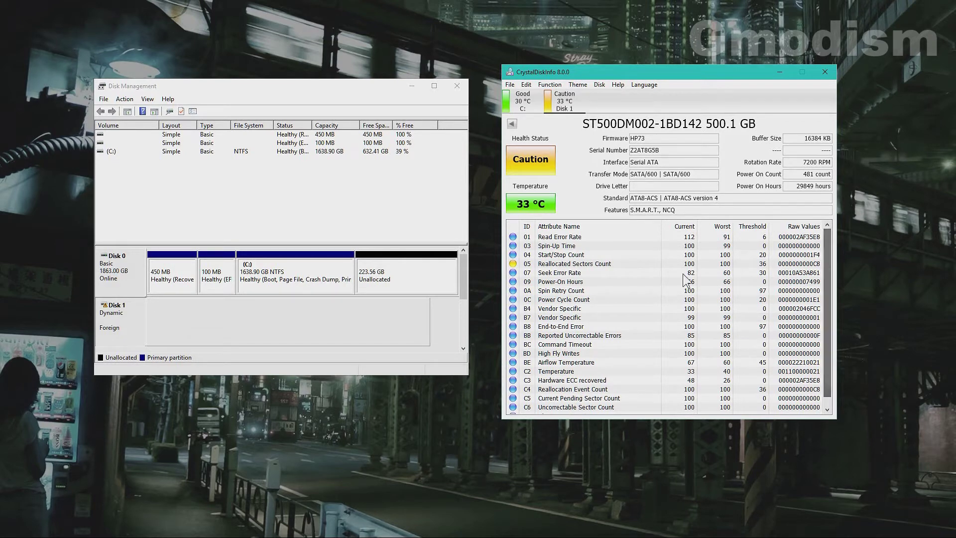
pyautogui.click(121, 320)
pyautogui.rightClick(121, 318)
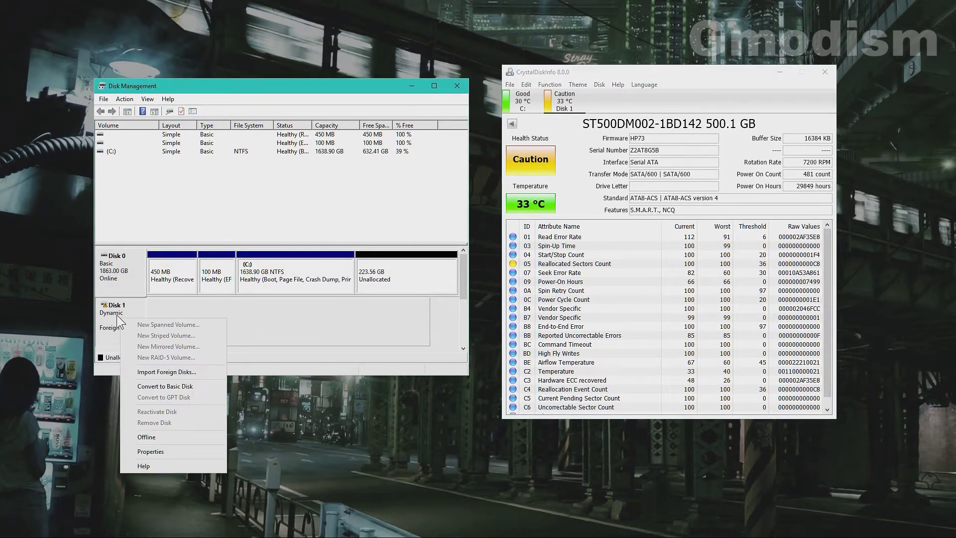
# Step: Import foreign Disk 1 and accept adding its two simple volumes after checking their sizes
pyautogui.rightClick(113, 315)
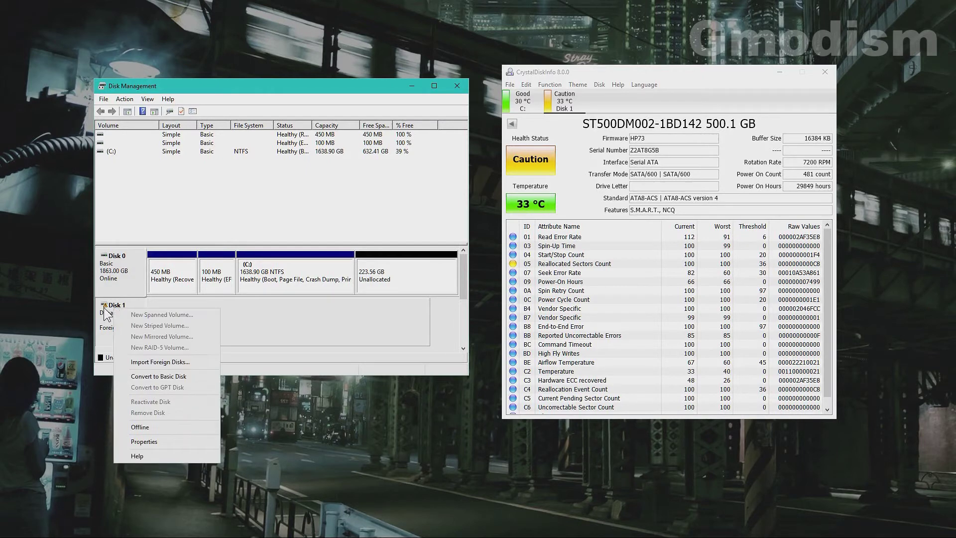
pyautogui.rightClick(105, 316)
pyautogui.click(135, 310)
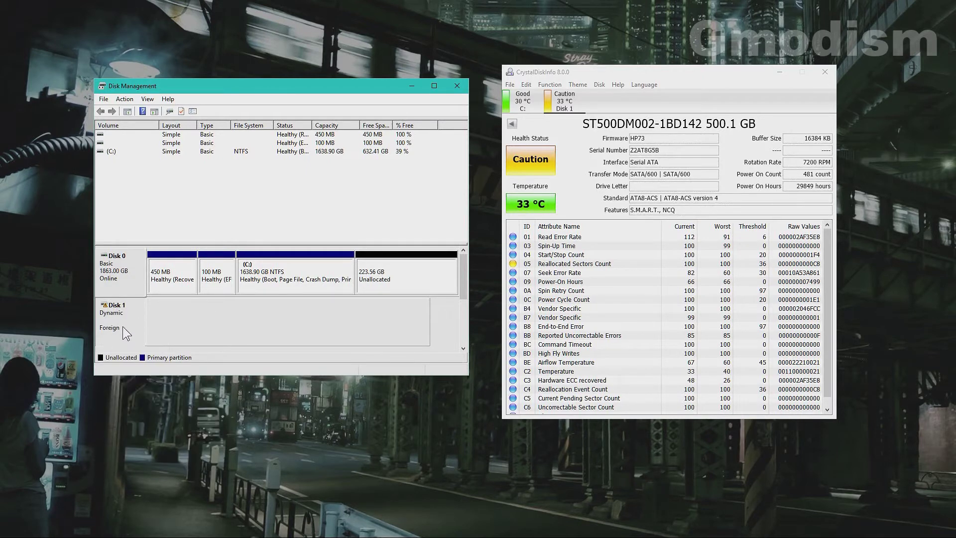
pyautogui.rightClick(123, 326)
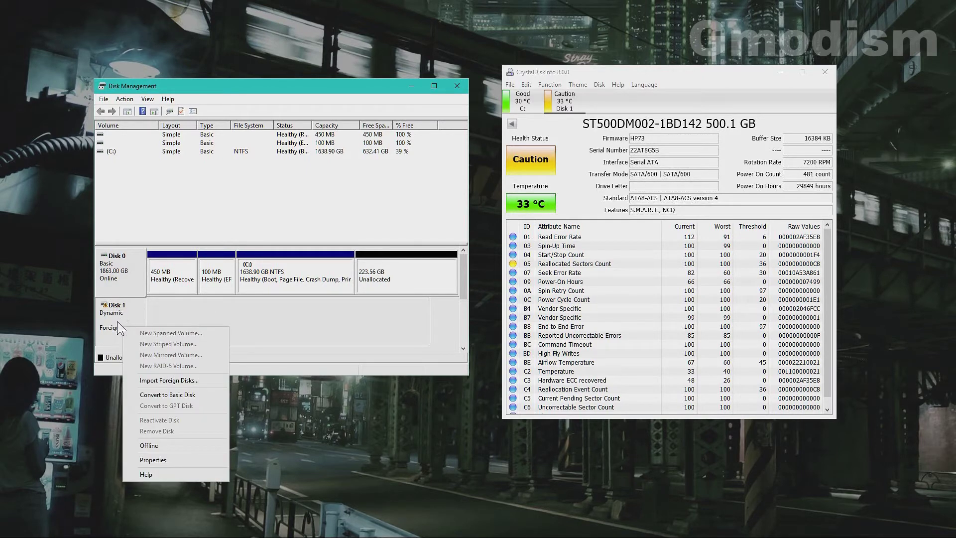
pyautogui.click(160, 380)
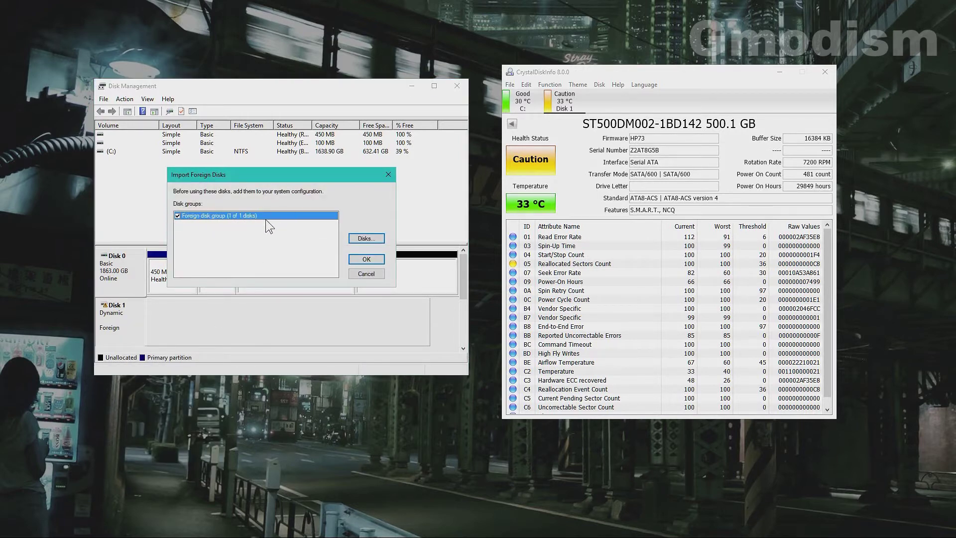
pyautogui.click(374, 259)
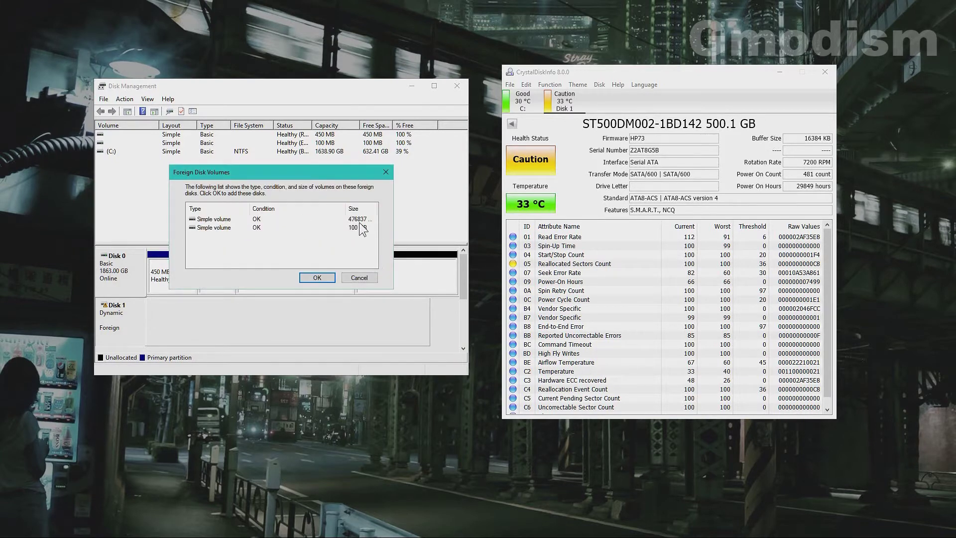
pyautogui.moveTo(346, 208); pyautogui.dragTo(322, 207)
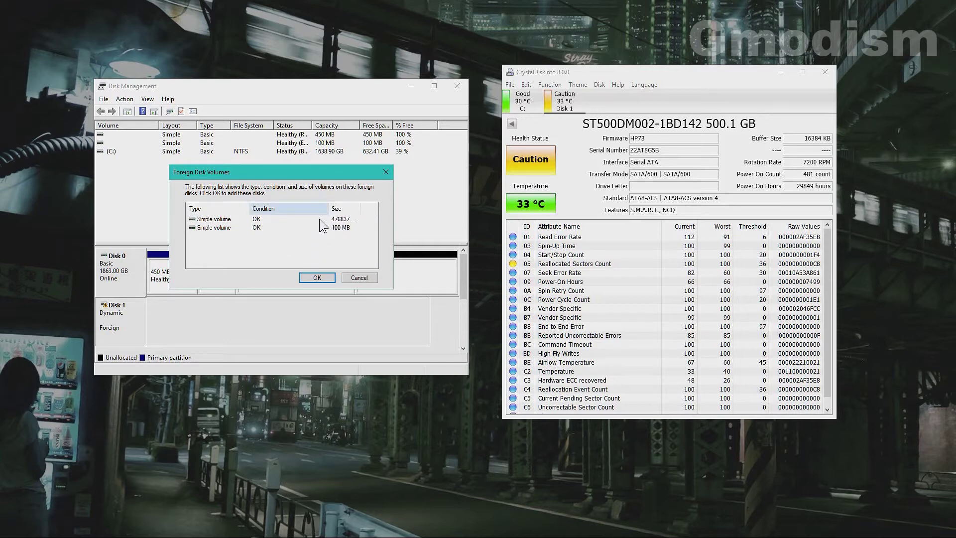
pyautogui.click(317, 277)
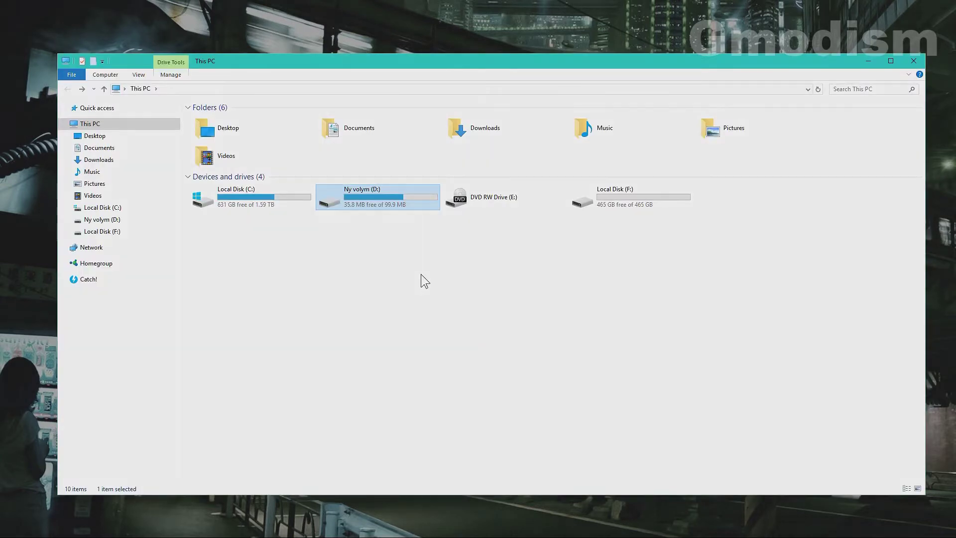
# Step: Browse Local Disk (F:), its msdownld.tmp folder, and Ny volym (D:), then minimize Explorer
pyautogui.click(421, 274)
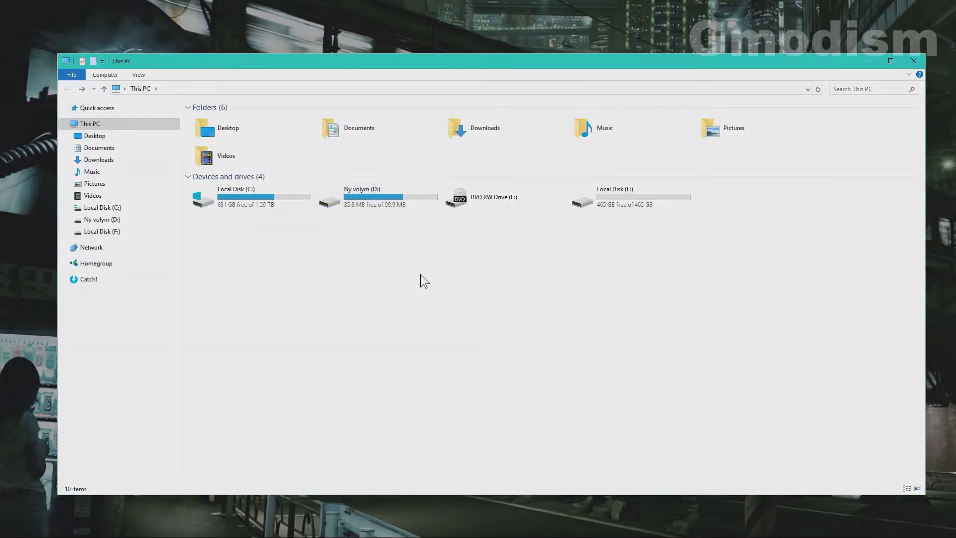
pyautogui.doubleClick(615, 196)
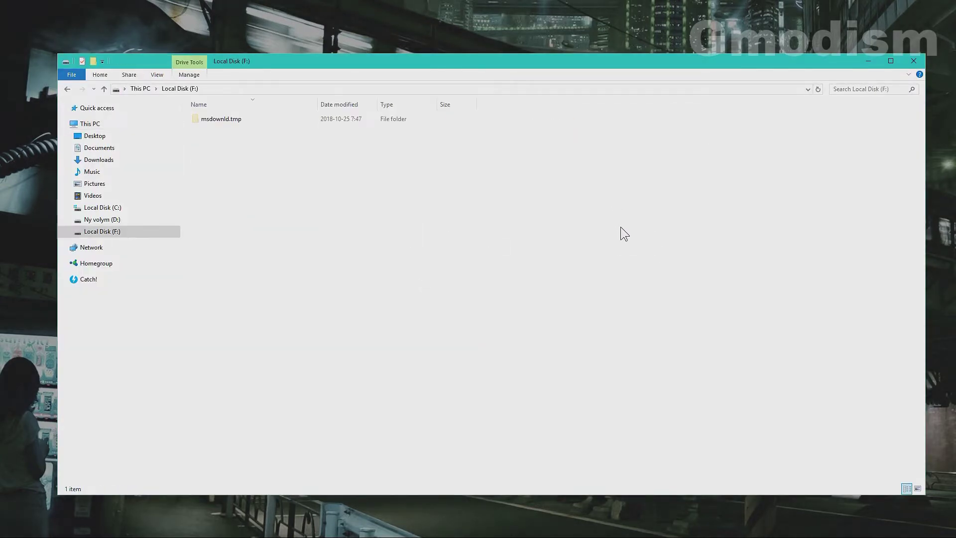
pyautogui.hotkey('alt', 'Left')
pyautogui.doubleClick(362, 205)
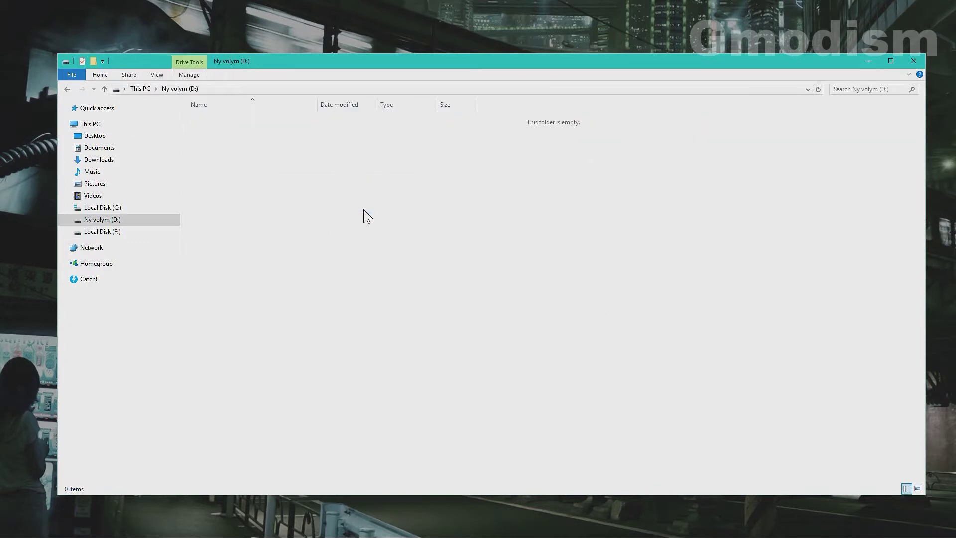
pyautogui.hotkey('alt', 'Left')
pyautogui.click(595, 204)
pyautogui.doubleClick(595, 204)
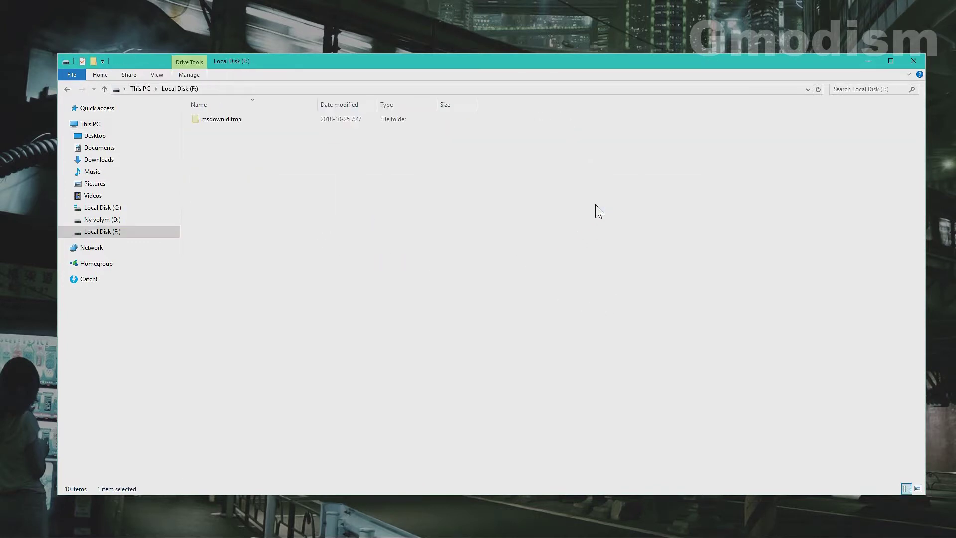
pyautogui.doubleClick(227, 122)
pyautogui.hotkey('alt', 'Left')
pyautogui.hotkey('alt', 'Left')
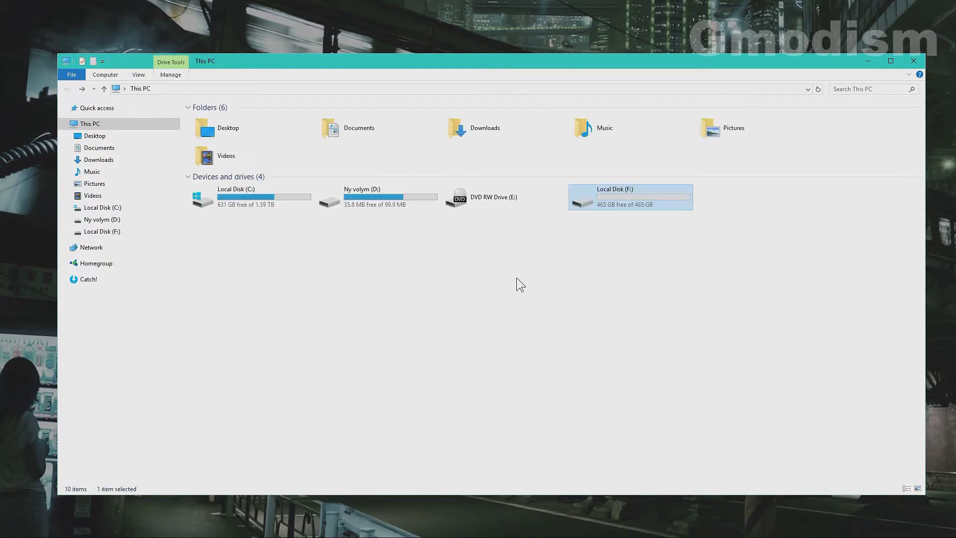
pyautogui.click(701, 295)
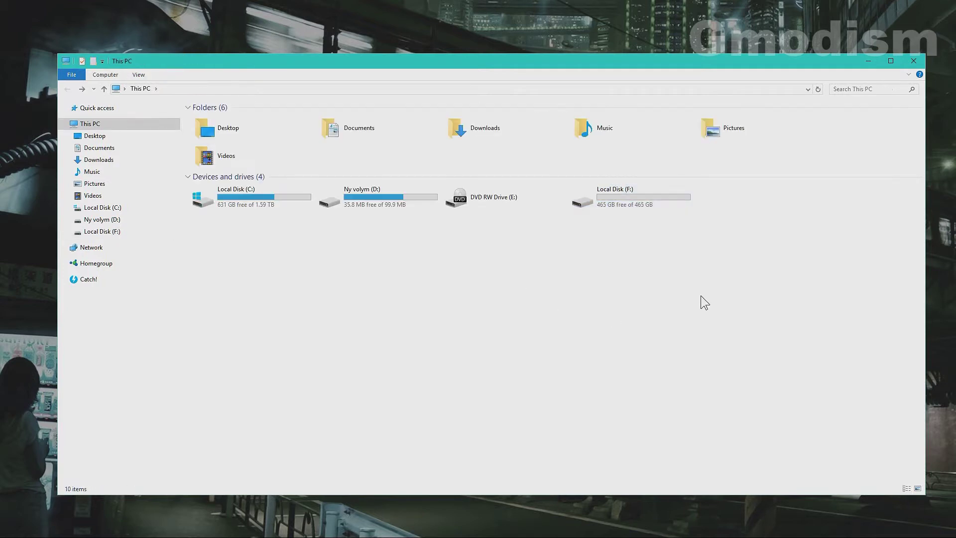
pyautogui.click(869, 61)
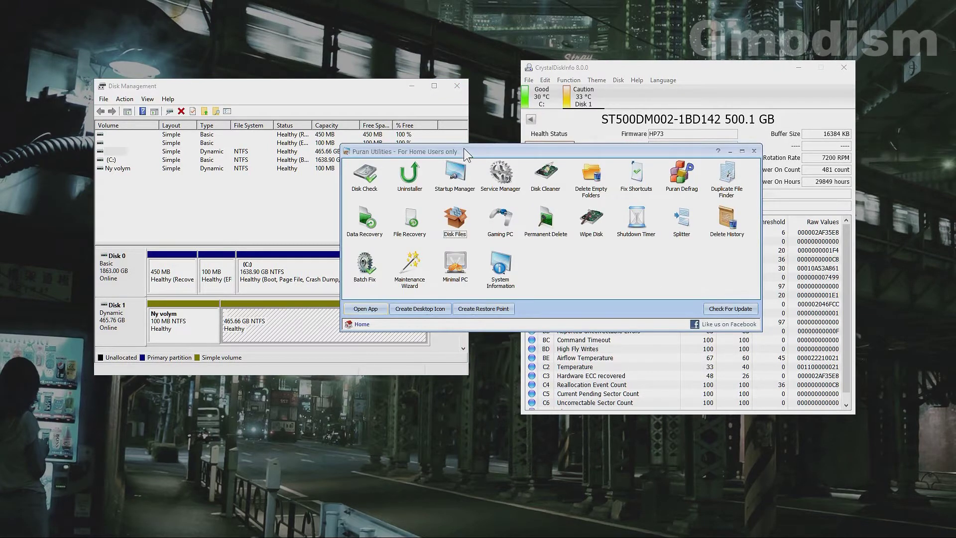
# Step: Shift the Puran Utilities window slightly left and pick the File Recovery tool
pyautogui.moveTo(464, 149)
pyautogui.mouseDown()
pyautogui.moveTo(458, 161)
pyautogui.moveTo(454, 149)
pyautogui.mouseUp()
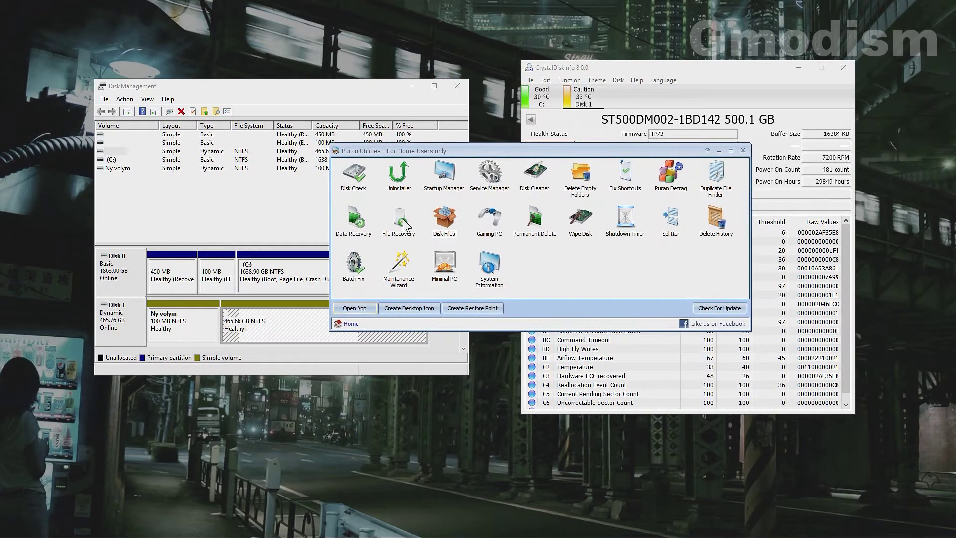
pyautogui.click(404, 222)
# Step: Quick-scan drive F: in File Recovery, finding no deleted files, then enable Deep Scan
pyautogui.doubleClick(404, 222)
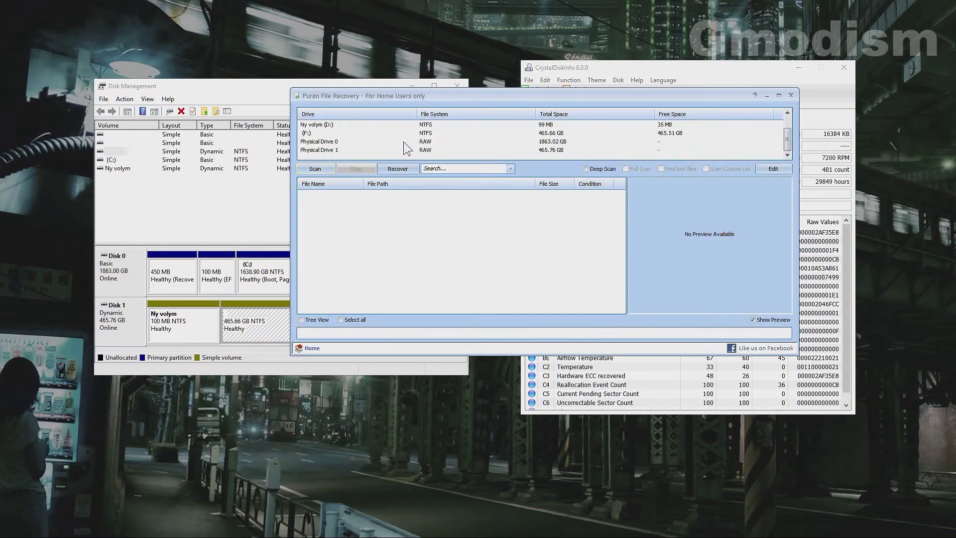
pyautogui.click(327, 140)
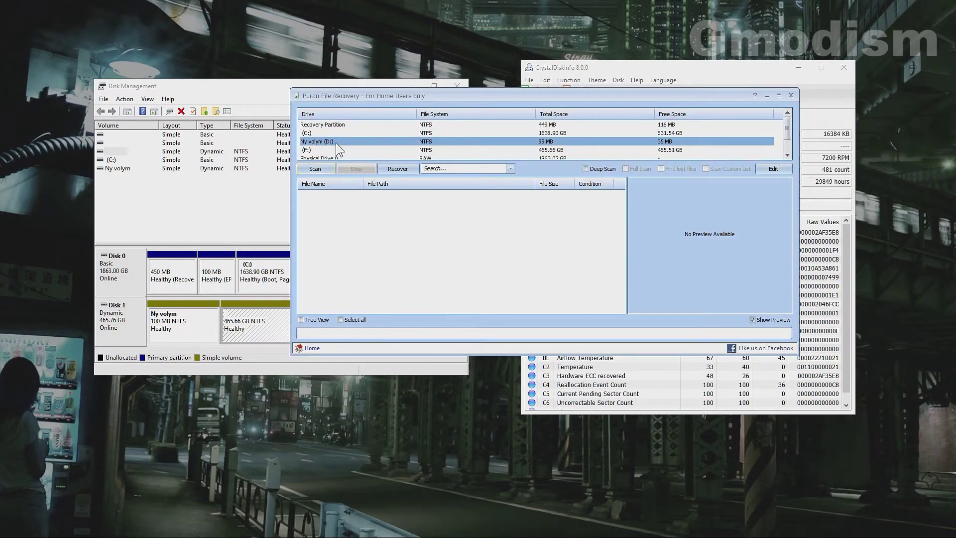
pyautogui.scroll(-1, 339, 142)
pyautogui.click(329, 141)
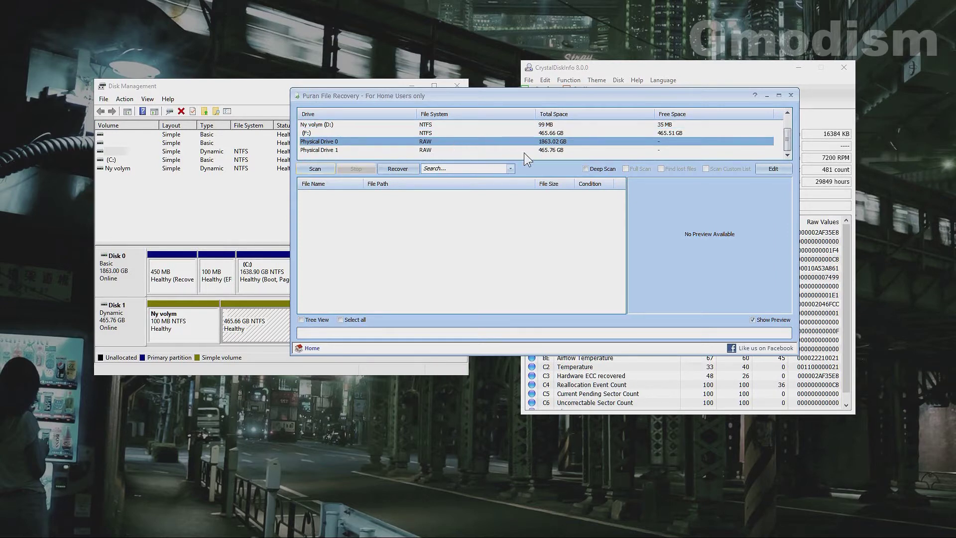
pyautogui.click(557, 149)
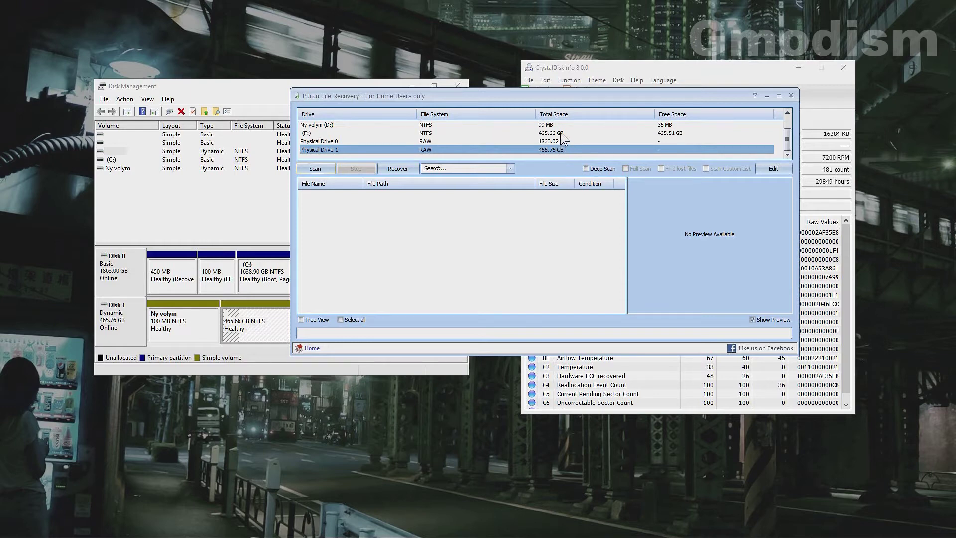
pyautogui.click(561, 133)
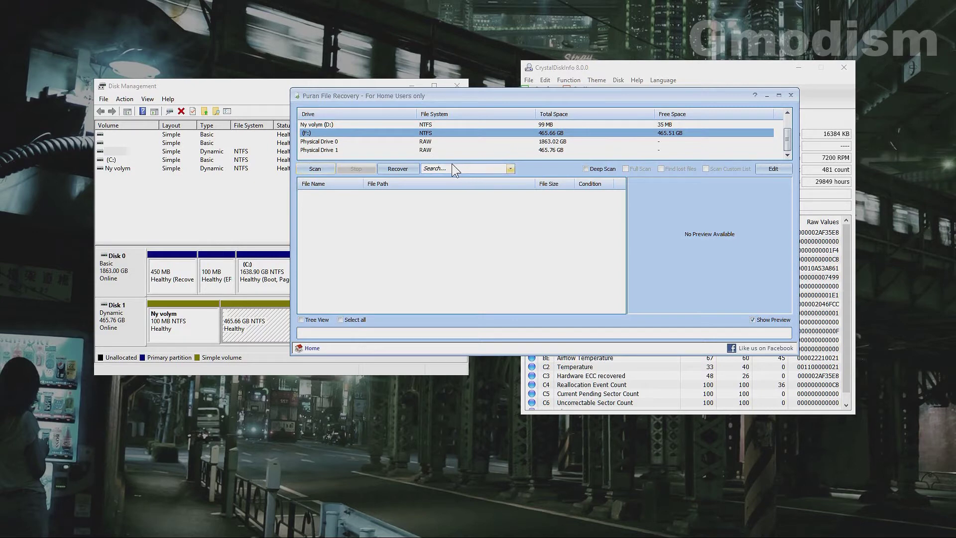
pyautogui.click(321, 166)
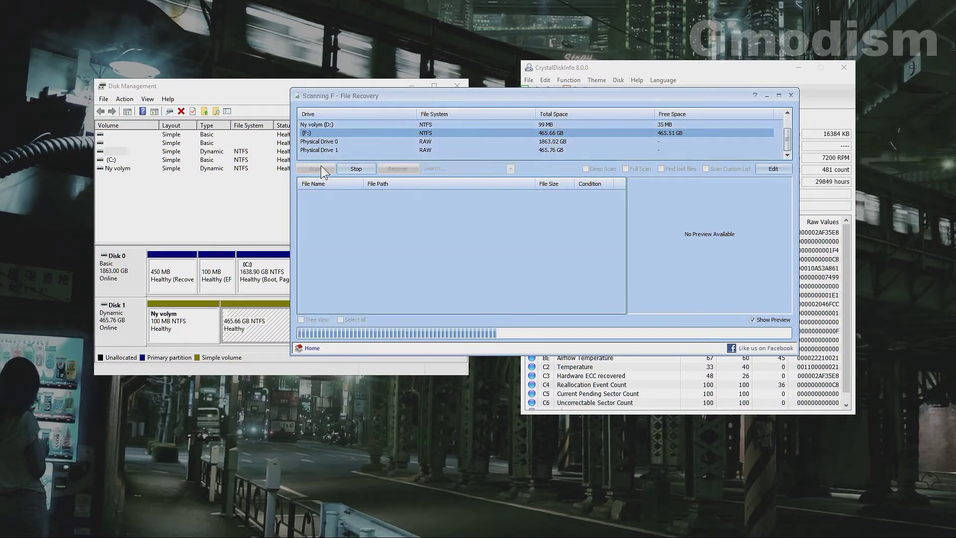
pyautogui.click(599, 264)
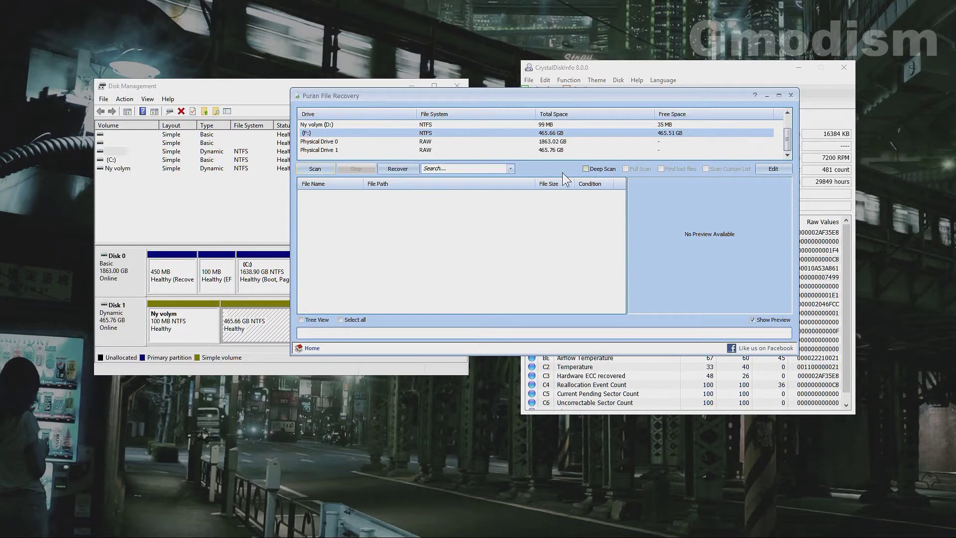
pyautogui.click(587, 169)
# Step: Run the deep scan of drive F:, which finds 76 deleted files
pyautogui.click(316, 170)
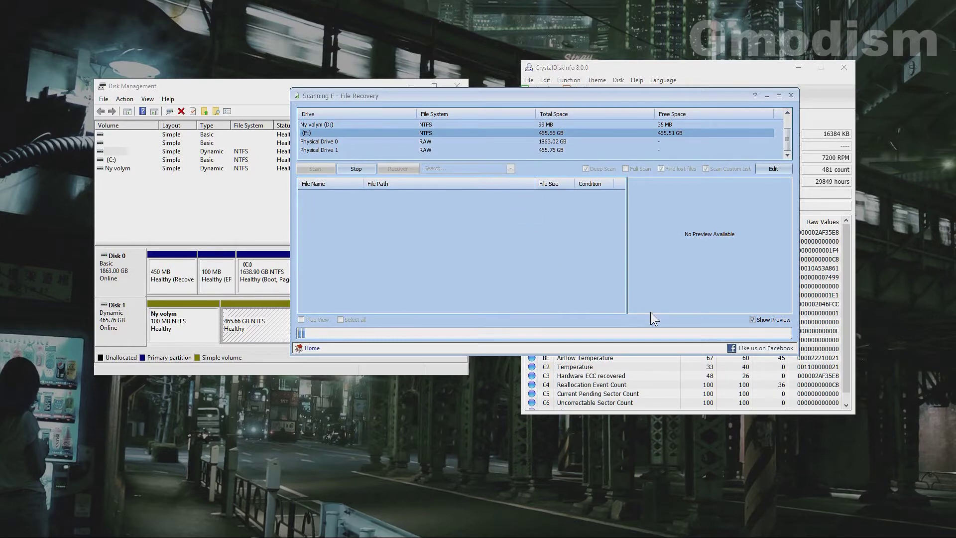
pyautogui.click(362, 170)
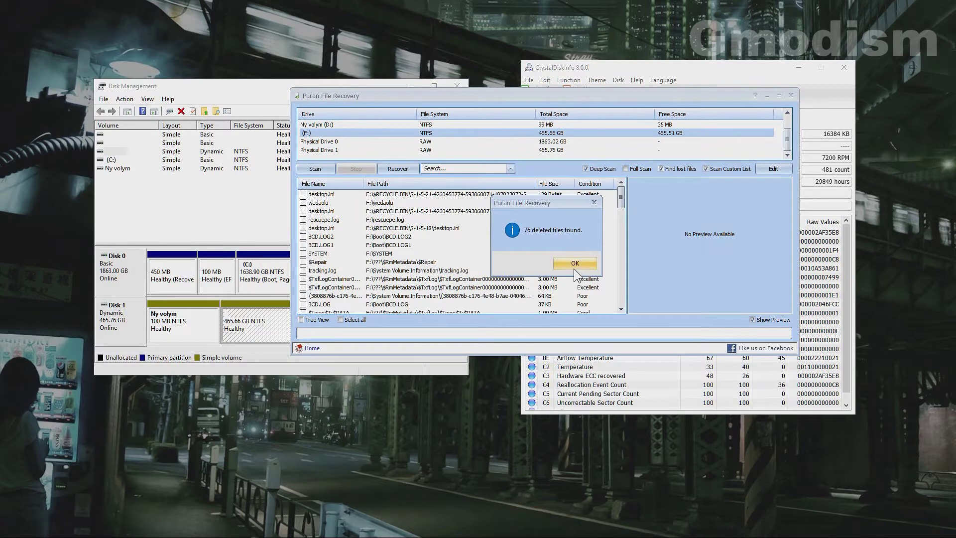
pyautogui.click(573, 264)
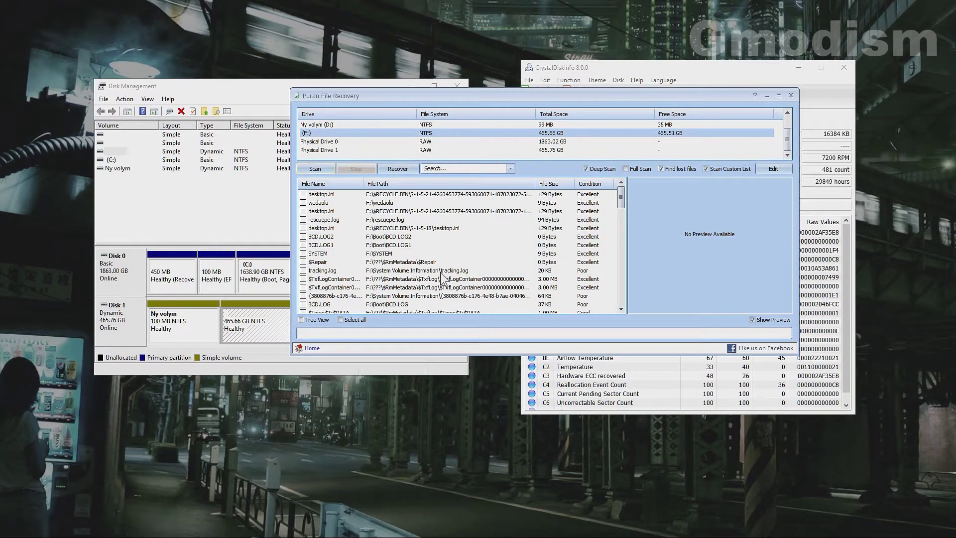
# Step: Browse the scan results and preview recovered images 0003243.png and 0003245.png
pyautogui.scroll(-5, 442, 261)
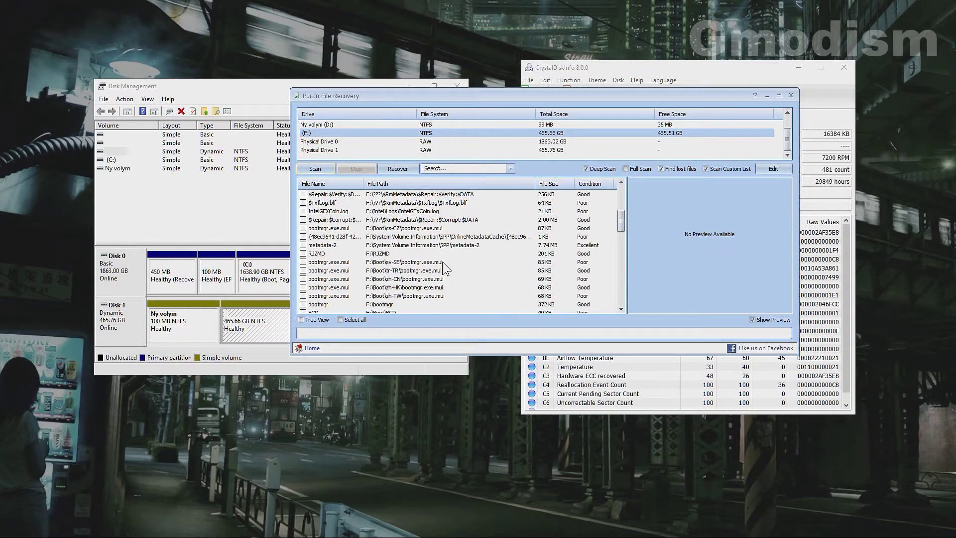
pyautogui.scroll(4, 442, 262)
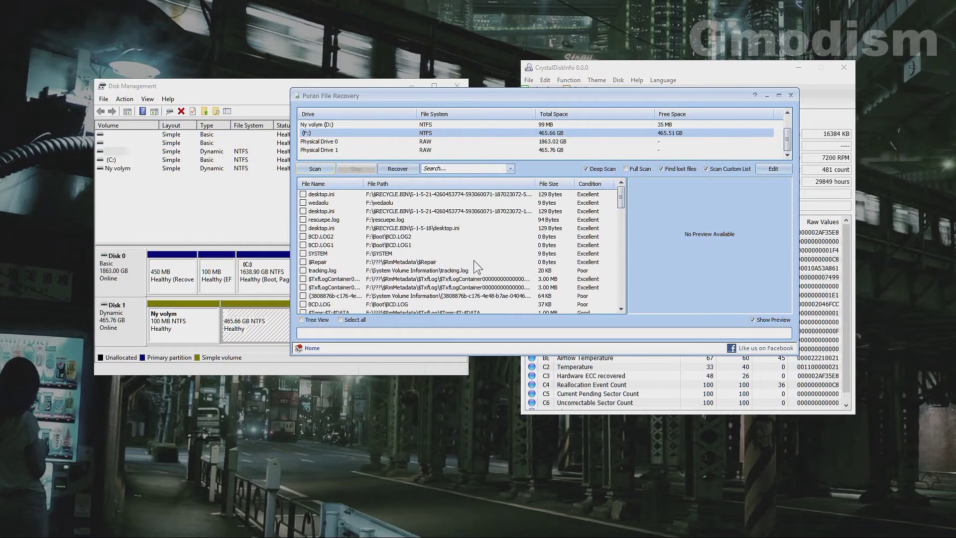
pyautogui.scroll(-2, 458, 255)
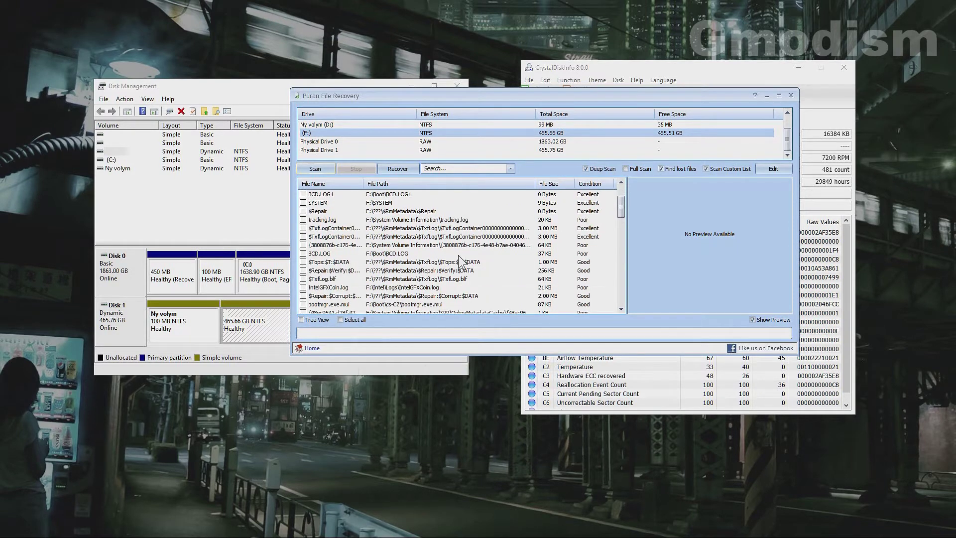
pyautogui.scroll(-1, 458, 255)
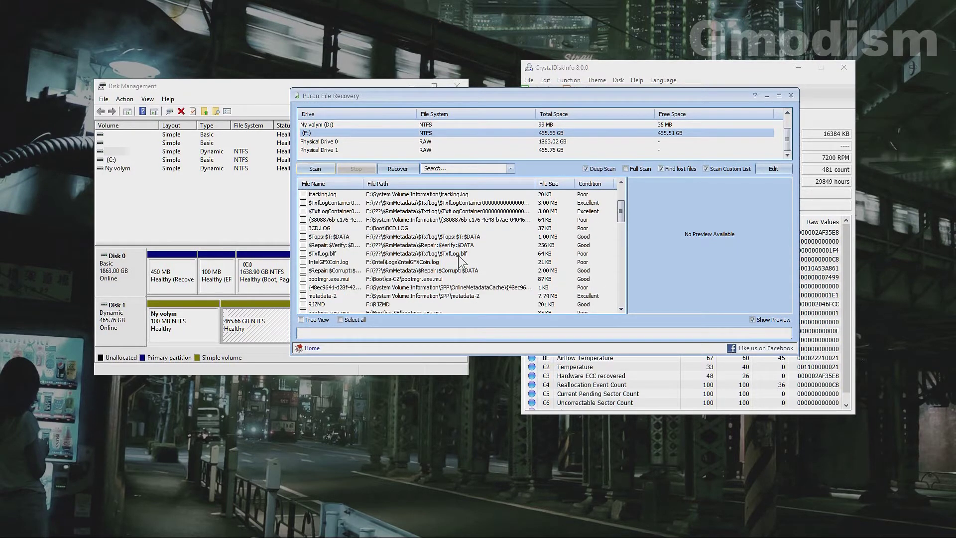
pyautogui.scroll(-3, 460, 258)
pyautogui.scroll(-2, 458, 255)
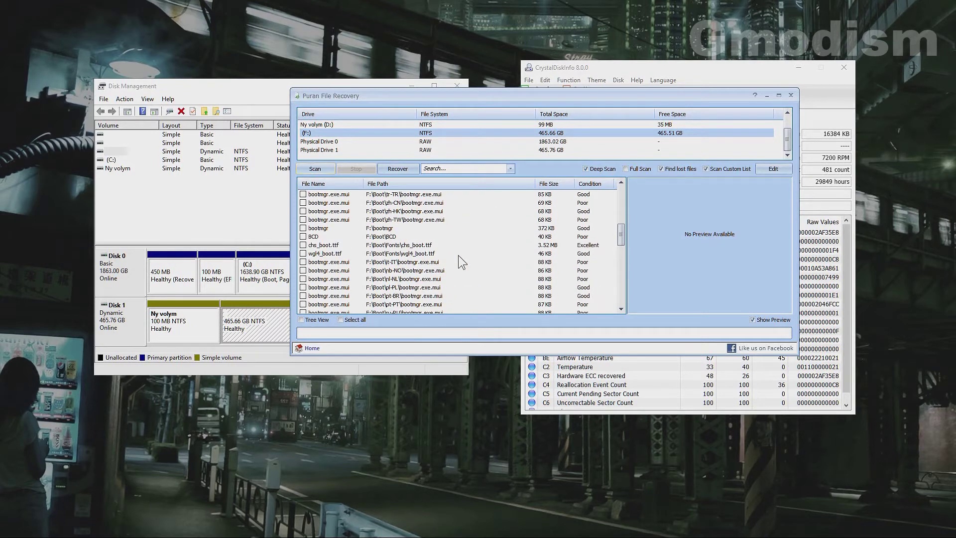
pyautogui.scroll(-1, 458, 255)
pyautogui.scroll(-5, 459, 256)
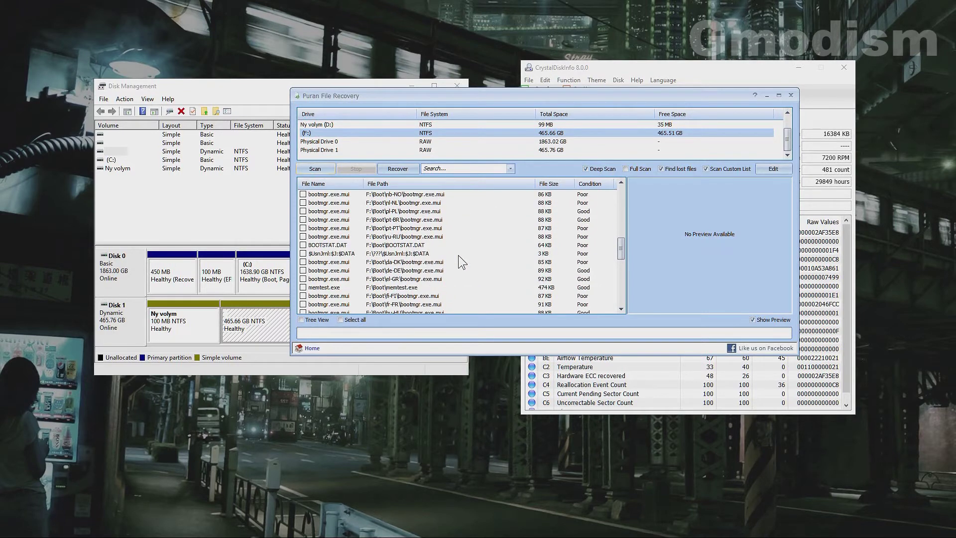
pyautogui.scroll(-10, 458, 254)
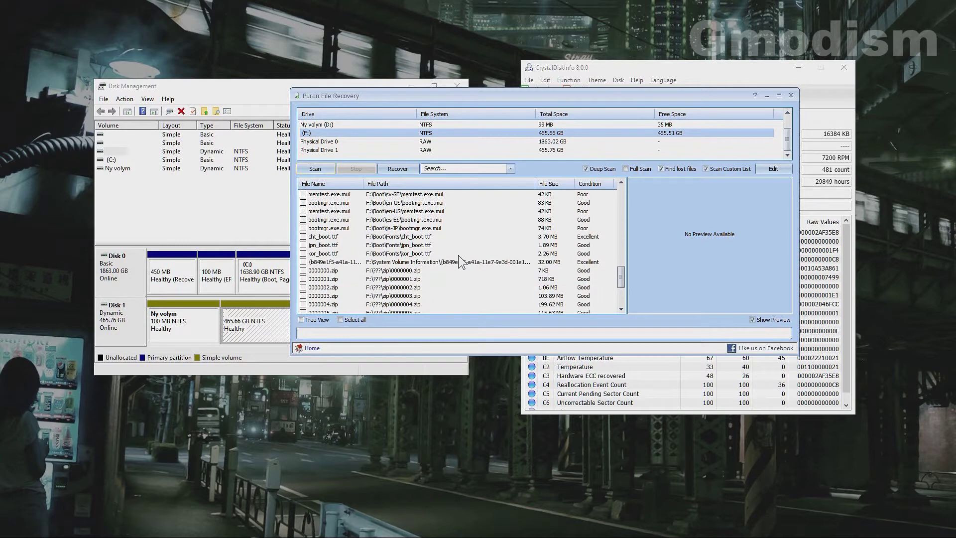
pyautogui.click(498, 211)
pyautogui.click(579, 94)
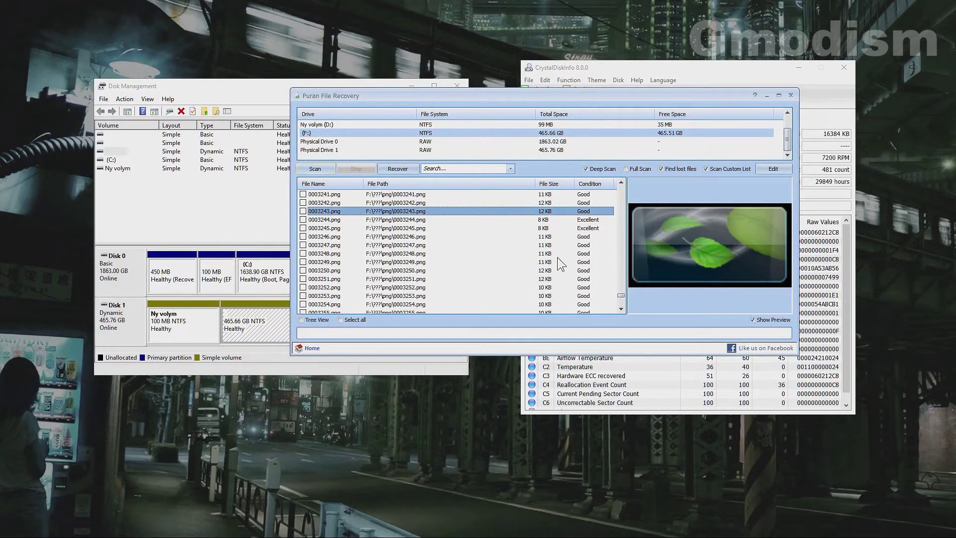
pyautogui.click(417, 228)
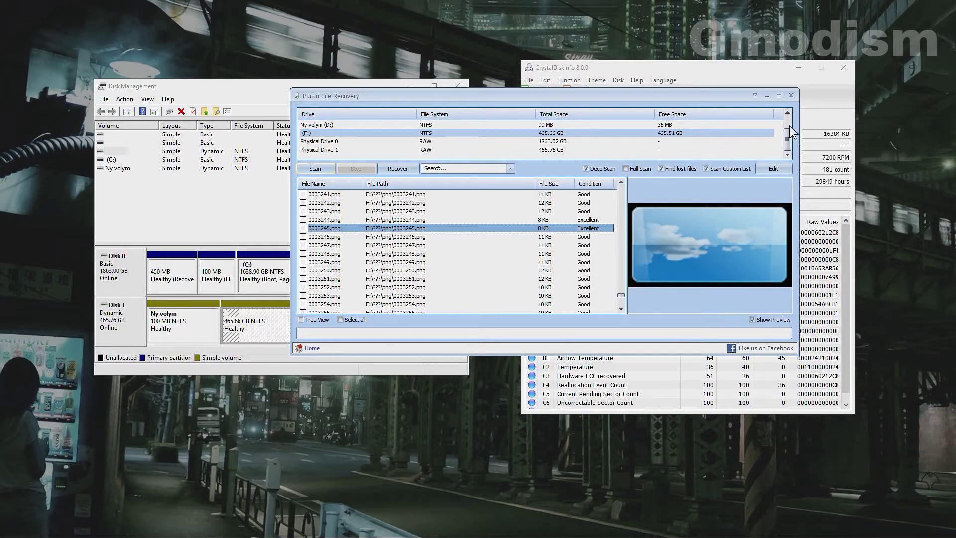
# Step: Close Puran Utilities and delete the Ny volym volume on Disk 1
pyautogui.click(790, 95)
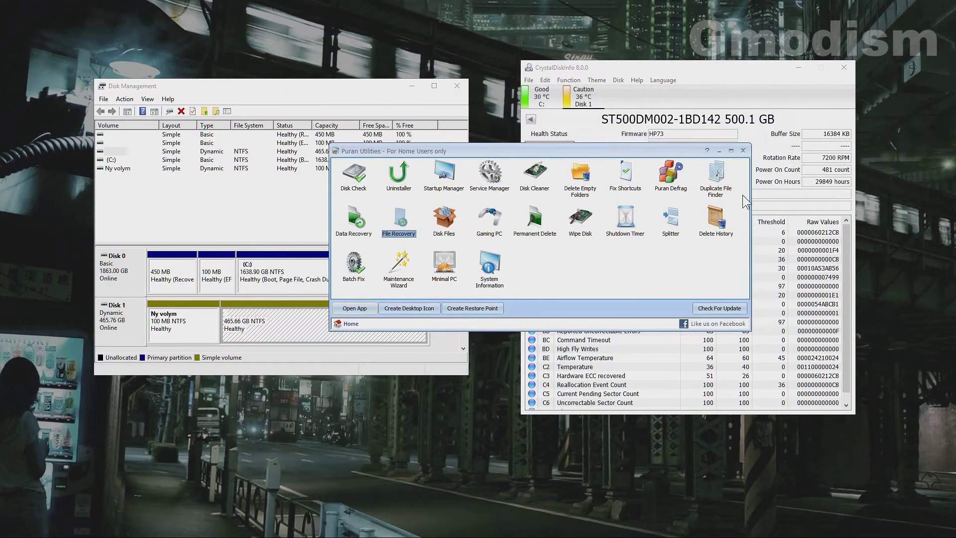
pyautogui.click(742, 151)
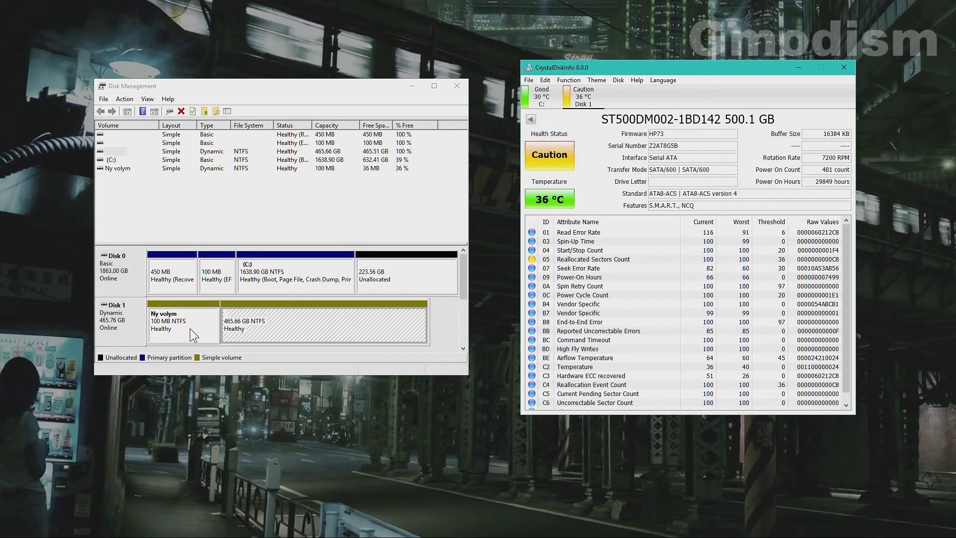
pyautogui.click(183, 331)
pyautogui.rightClick(180, 327)
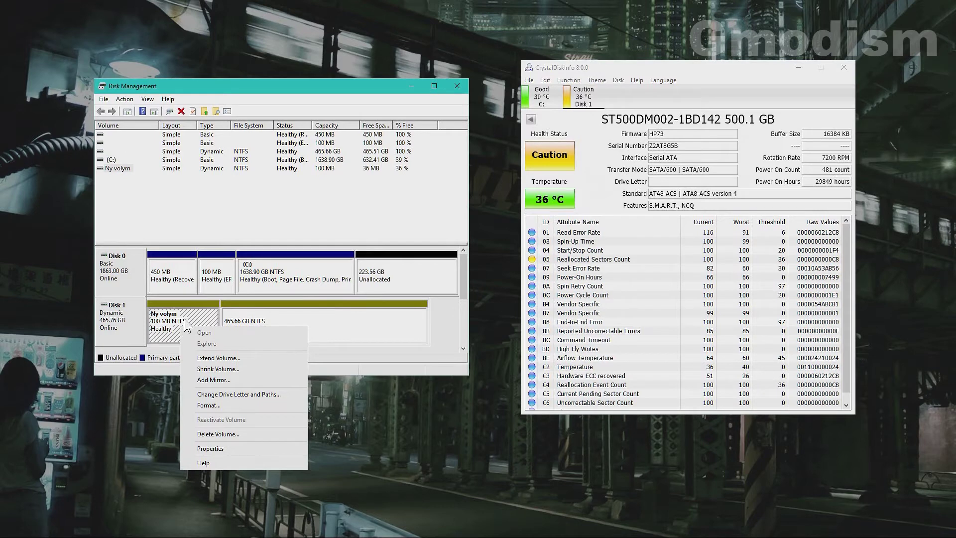
pyautogui.rightClick(153, 313)
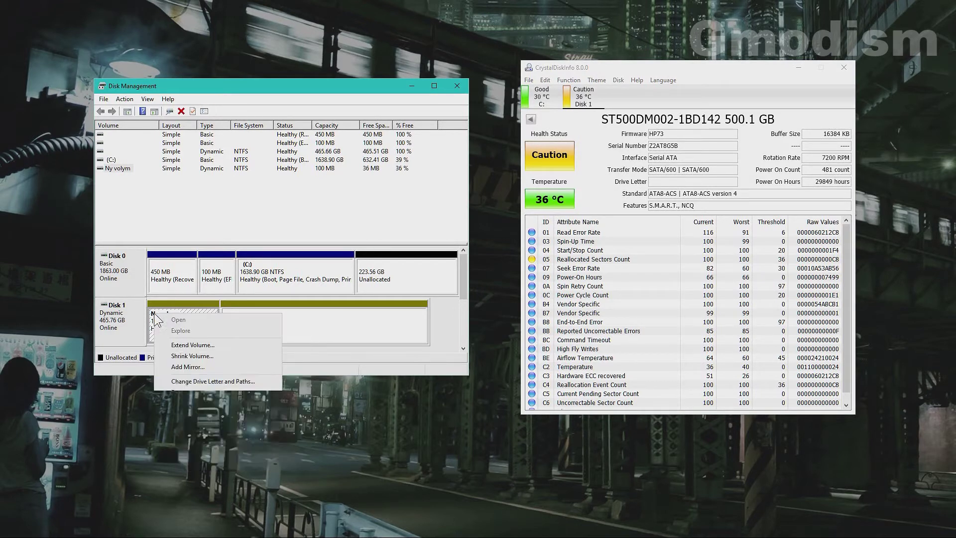
pyautogui.click(199, 421)
pyautogui.click(580, 263)
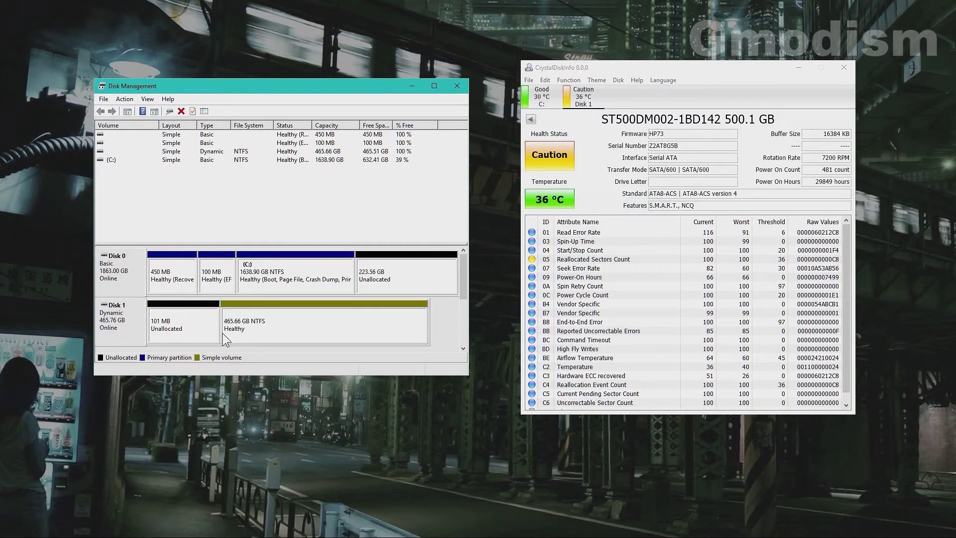
# Step: Delete Disk 1's 465.66 GB NTFS volume, accepting the data-loss warning
pyautogui.rightClick(194, 321)
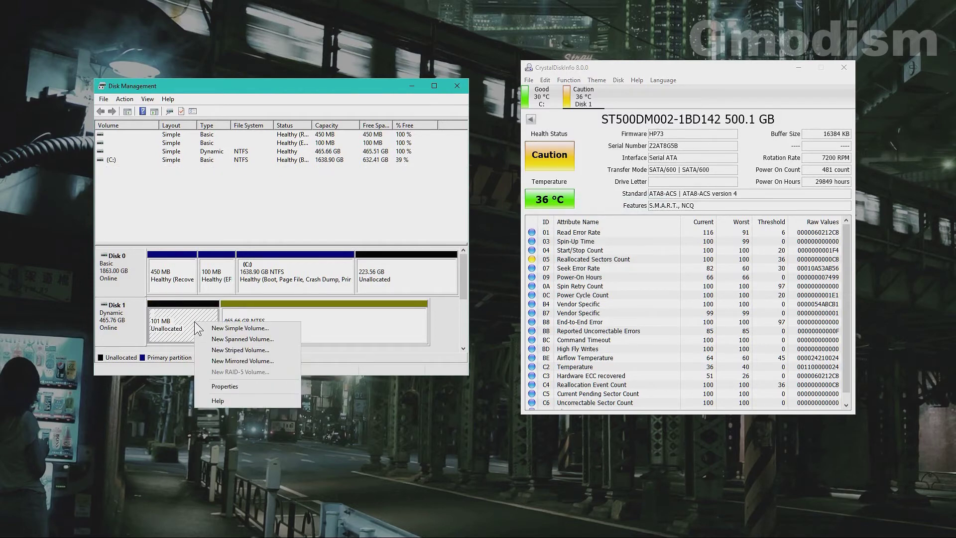
pyautogui.click(279, 321)
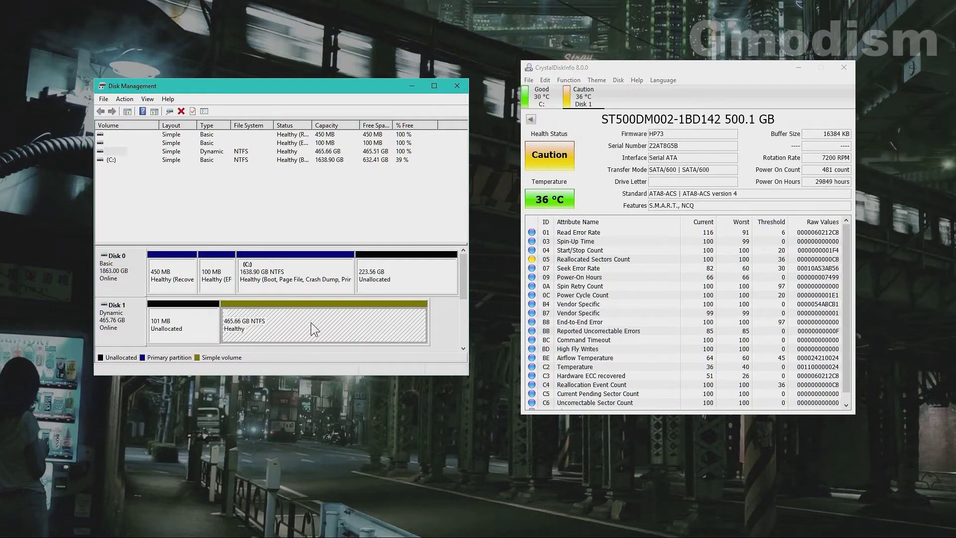
pyautogui.rightClick(258, 325)
pyautogui.click(307, 433)
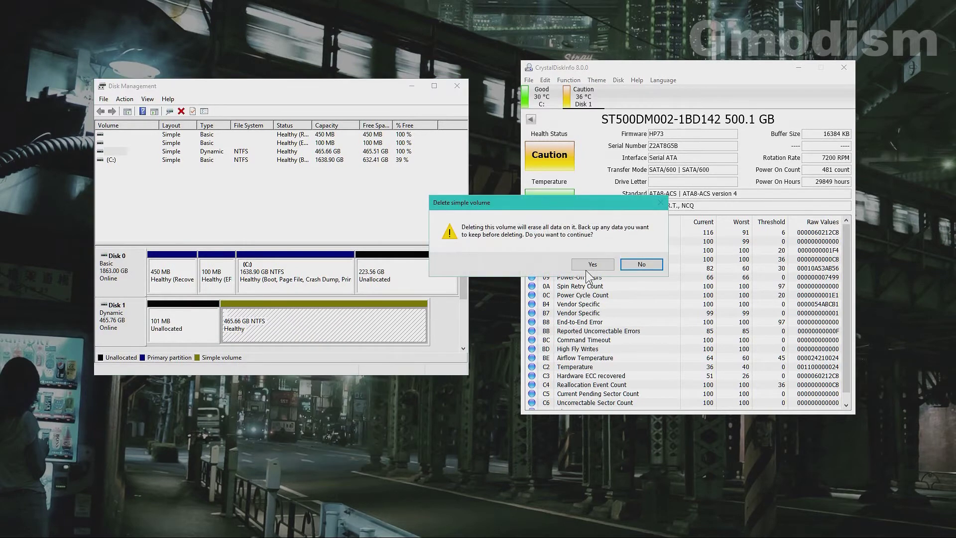
pyautogui.click(603, 263)
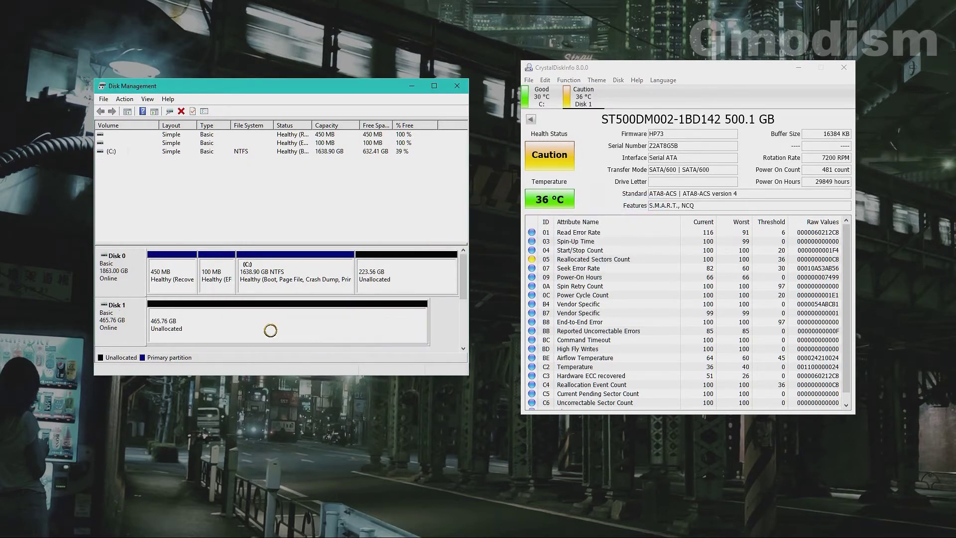
# Step: Start a new simple volume on Disk 1 using the full 476937 MB and drive letter L
pyautogui.rightClick(229, 327)
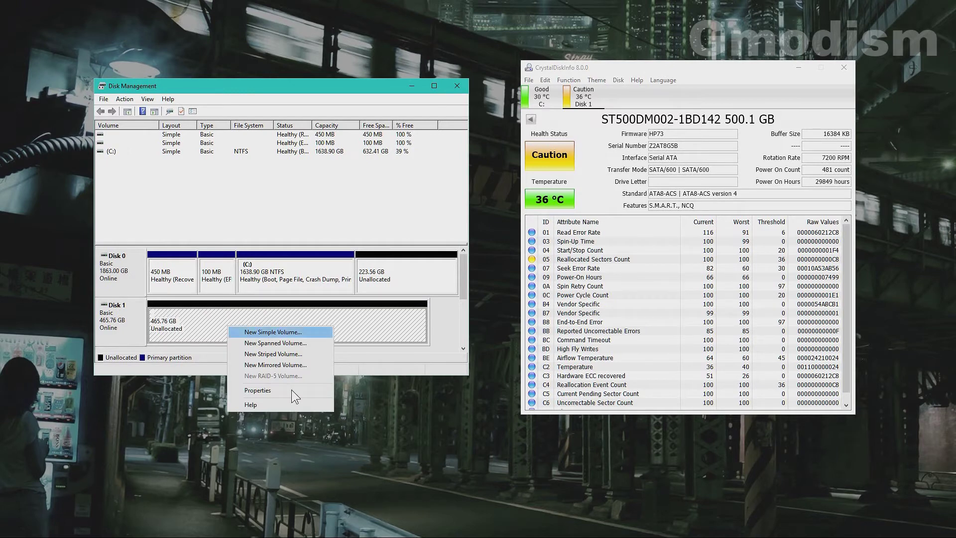
pyautogui.click(289, 332)
pyautogui.click(288, 313)
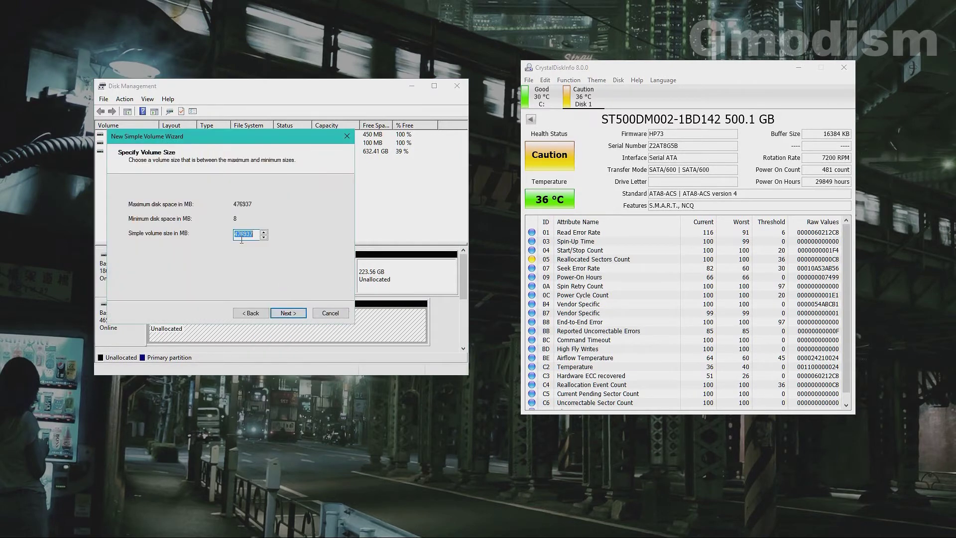
pyautogui.click(285, 314)
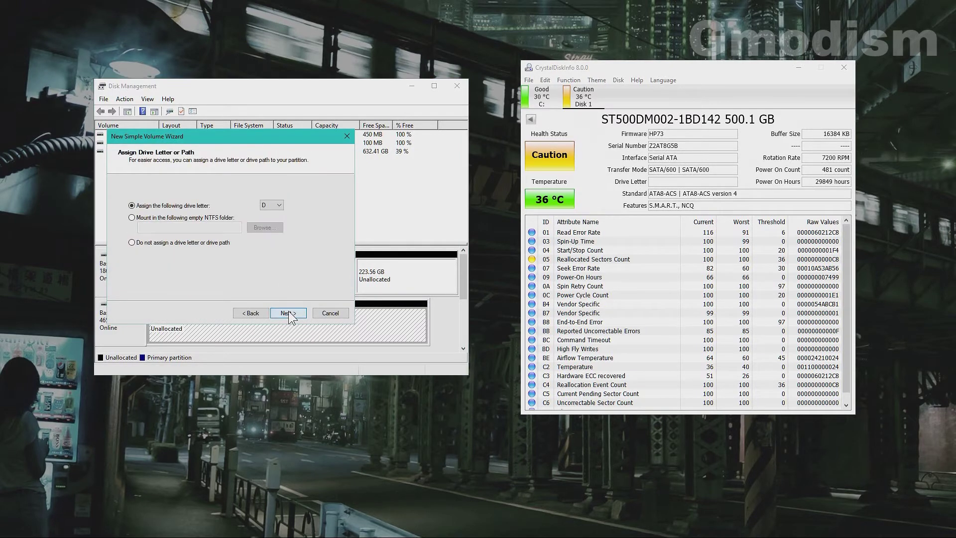
pyautogui.click(273, 205)
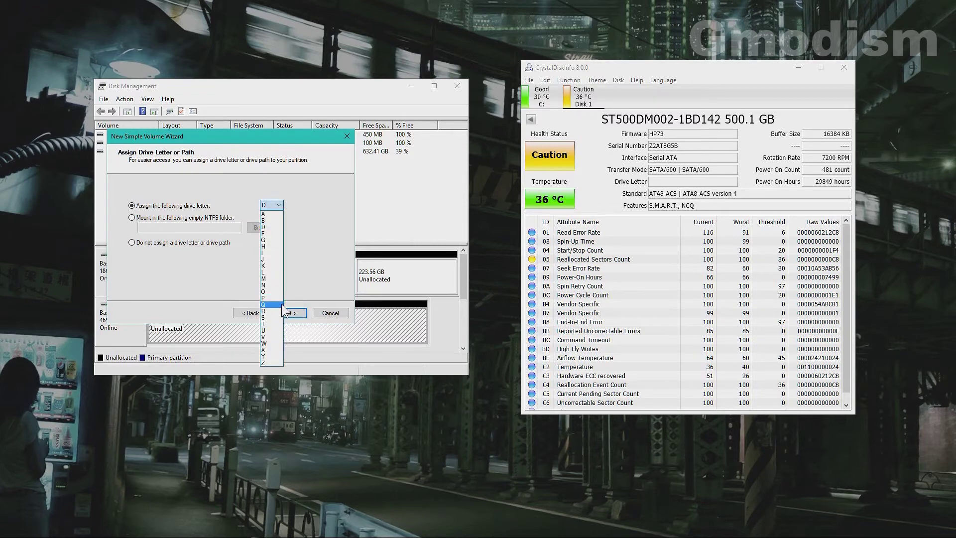
pyautogui.click(272, 273)
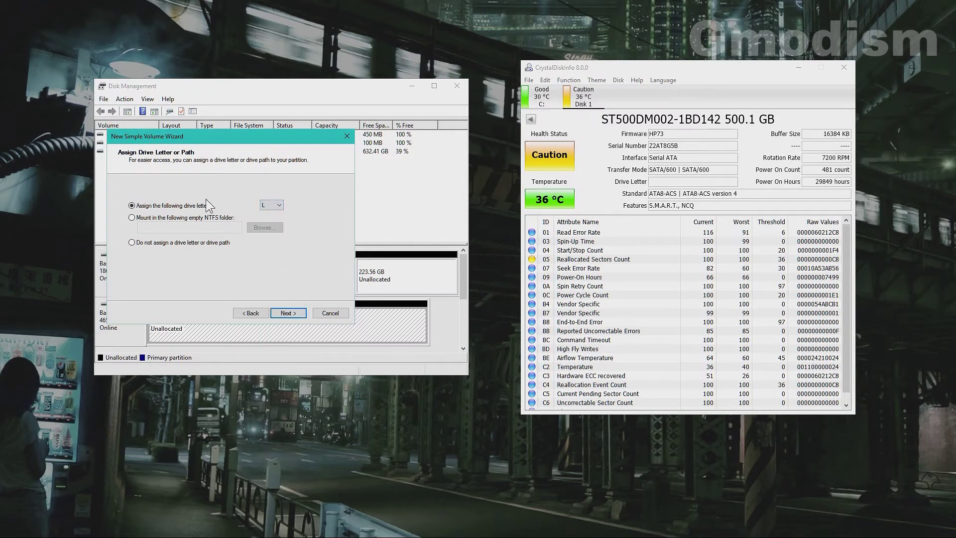
pyautogui.click(298, 312)
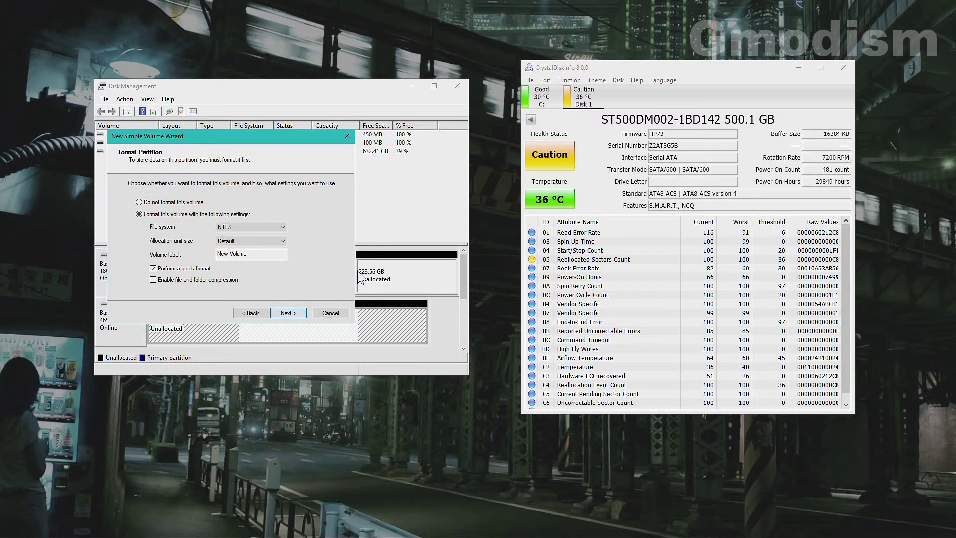
# Step: Format the volume as NTFS with 64K allocation units and create L:
pyautogui.click(231, 240)
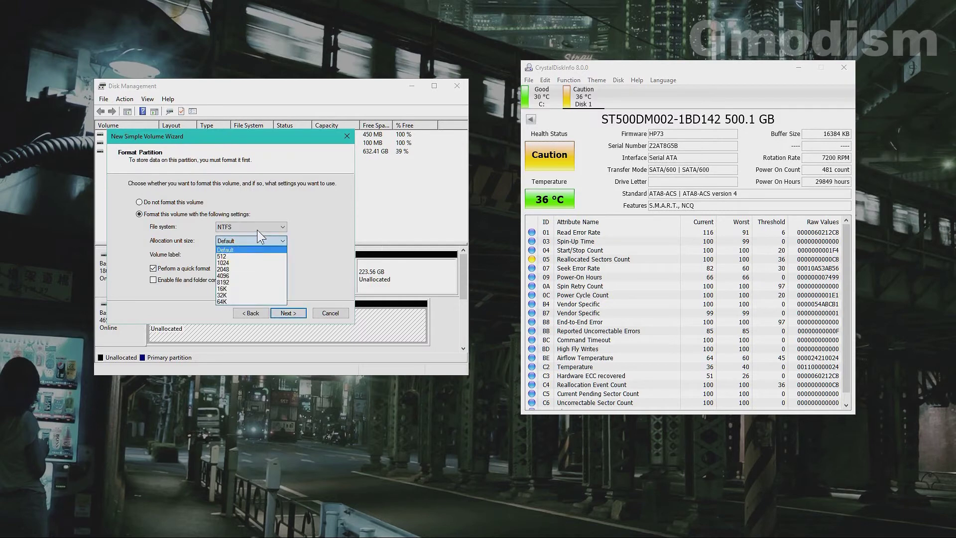
pyautogui.click(229, 301)
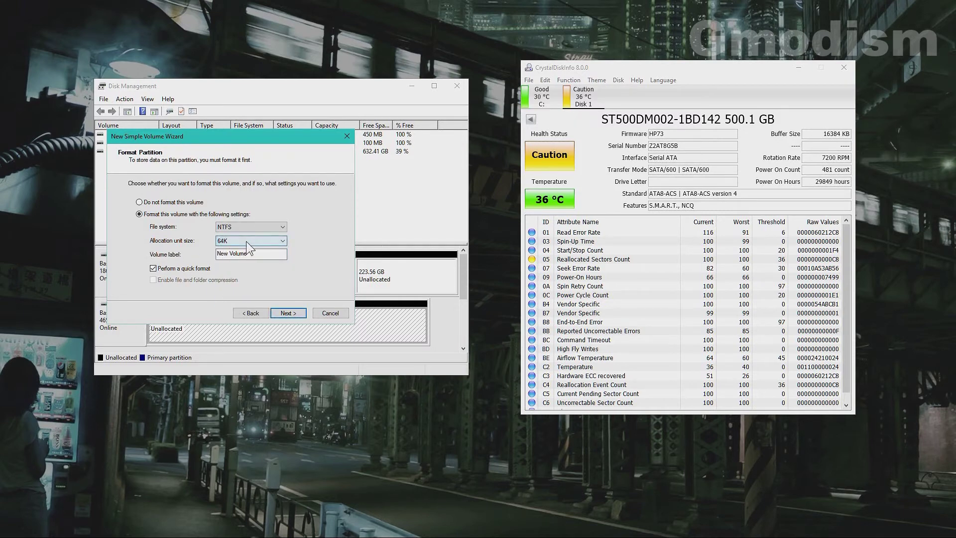
pyautogui.click(246, 241)
pyautogui.click(226, 300)
pyautogui.click(283, 254)
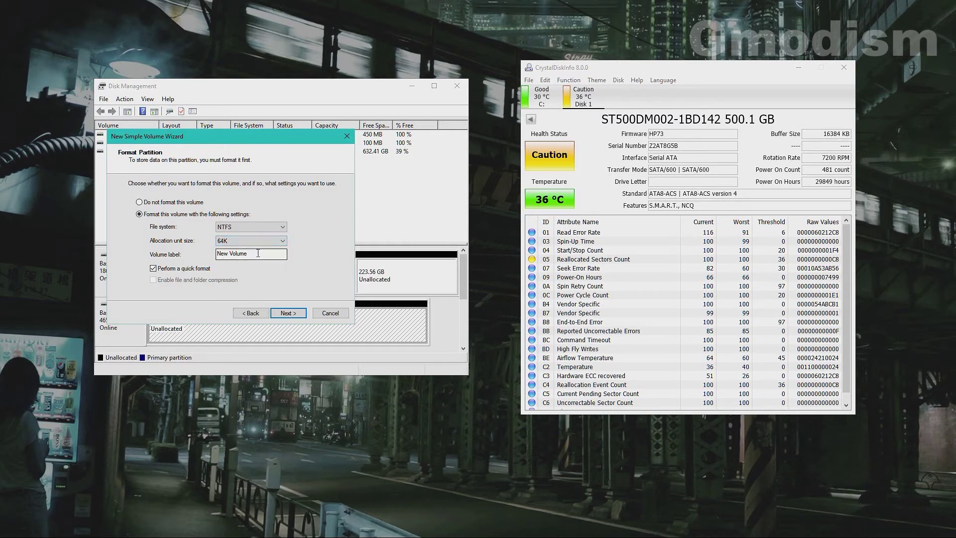
pyautogui.moveTo(289, 256); pyautogui.dragTo(216, 255)
pyautogui.click(287, 314)
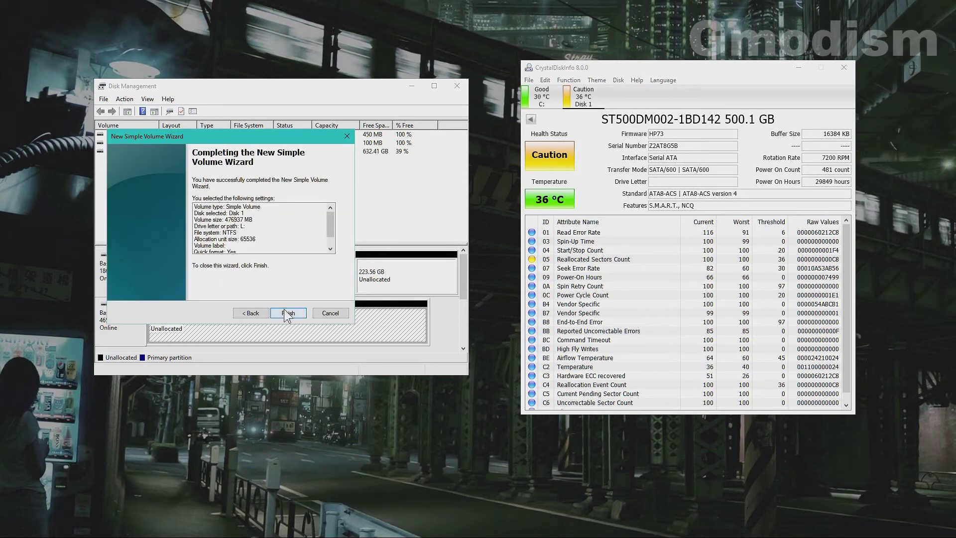
pyautogui.click(289, 312)
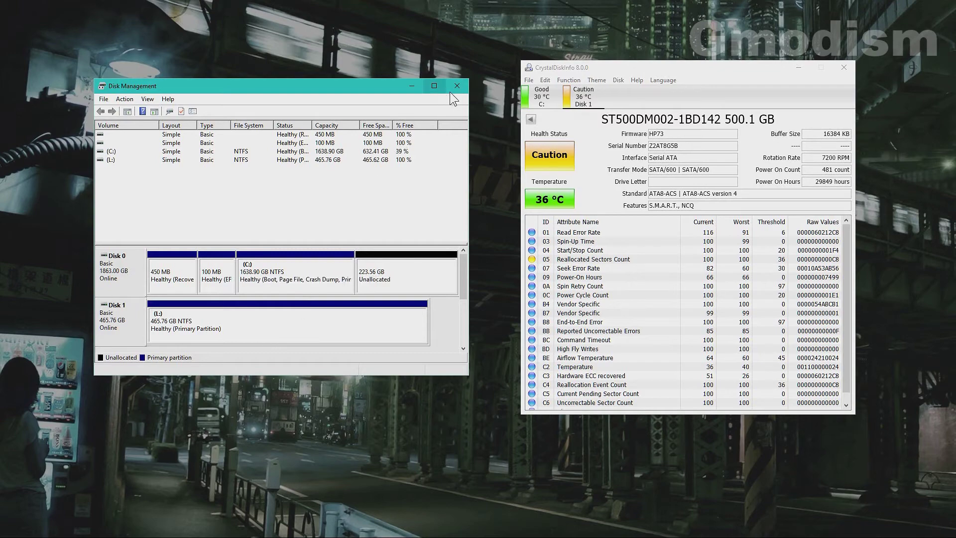
# Step: Confirm the new Local Disk (L:) is empty in File Explorer, then center CrystalDiskInfo
pyautogui.press('super+e')
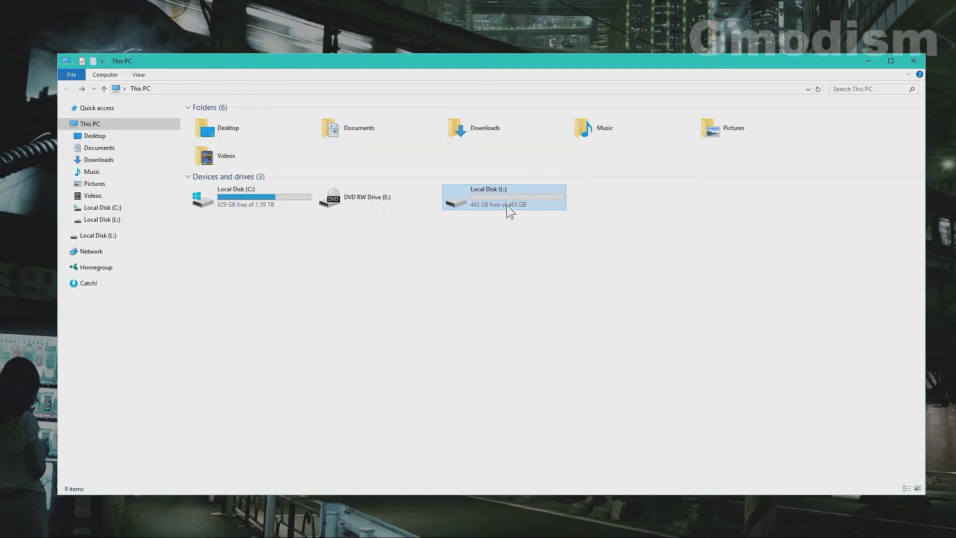
pyautogui.doubleClick(506, 205)
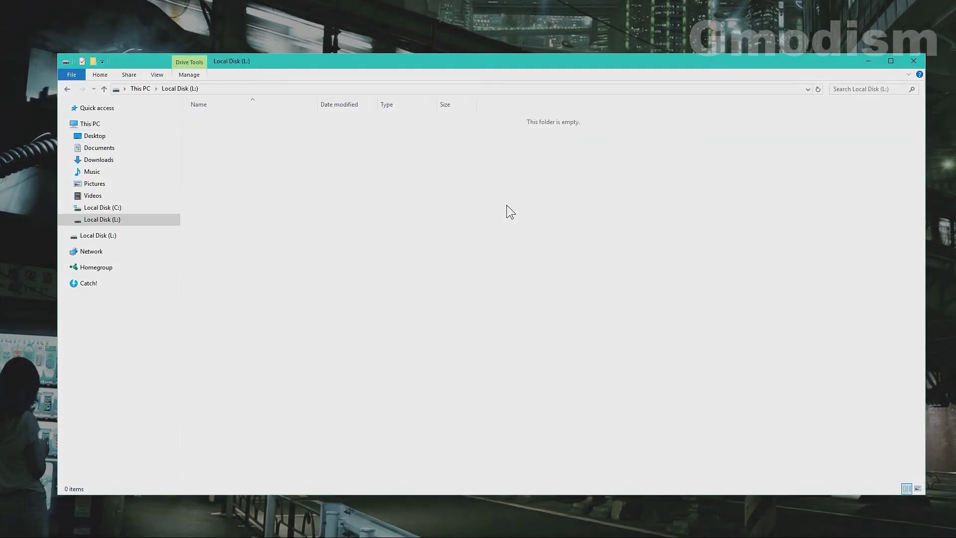
pyautogui.click(866, 62)
pyautogui.moveTo(664, 68); pyautogui.dragTo(431, 89)
# Step: Rescan drives in CrystalDiskInfo's Disk 1 view and review the Reallocated Sectors Count attribute
pyautogui.click(359, 119)
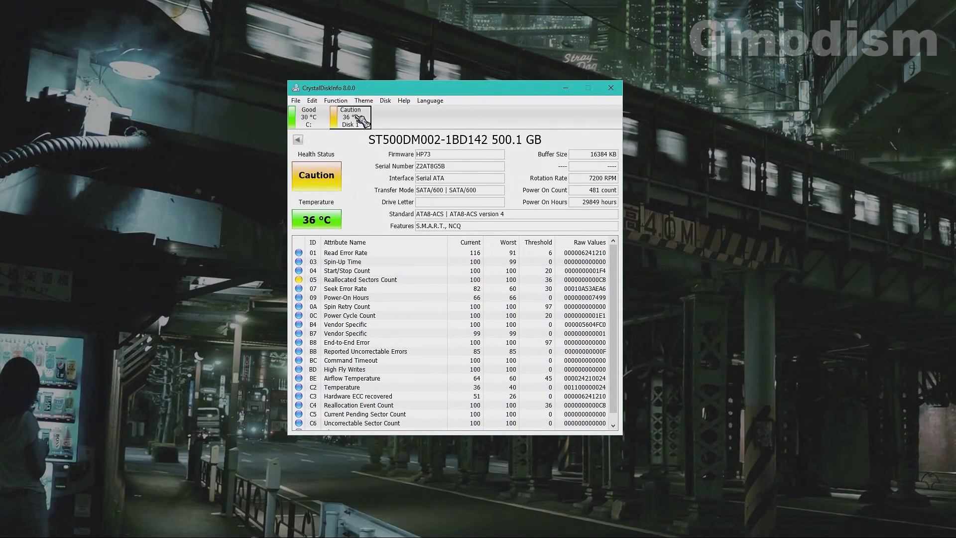
pyautogui.click(342, 100)
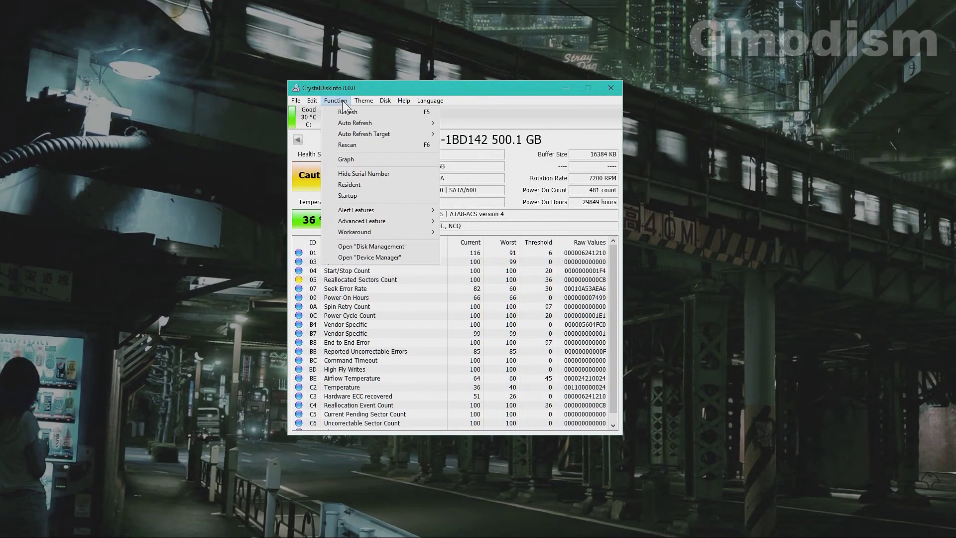
pyautogui.click(354, 144)
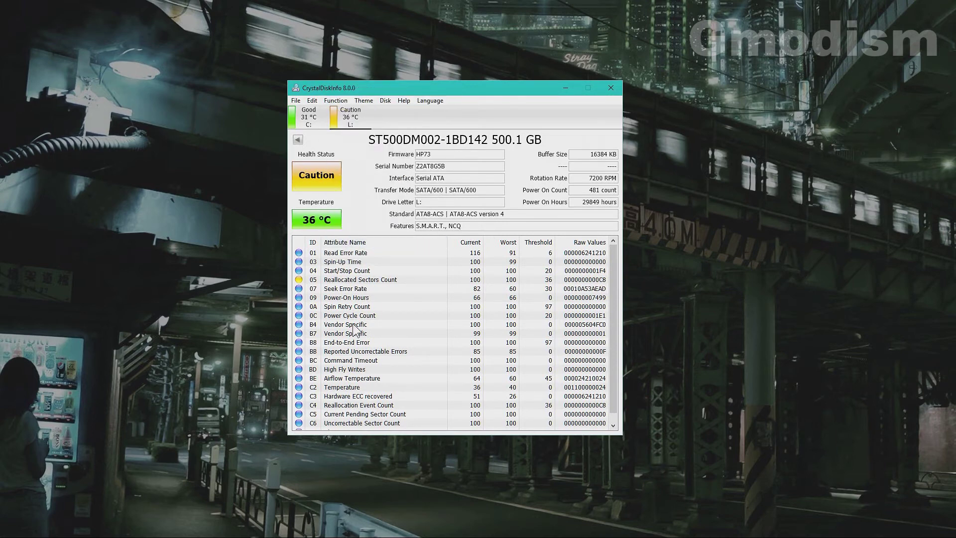
pyautogui.click(356, 281)
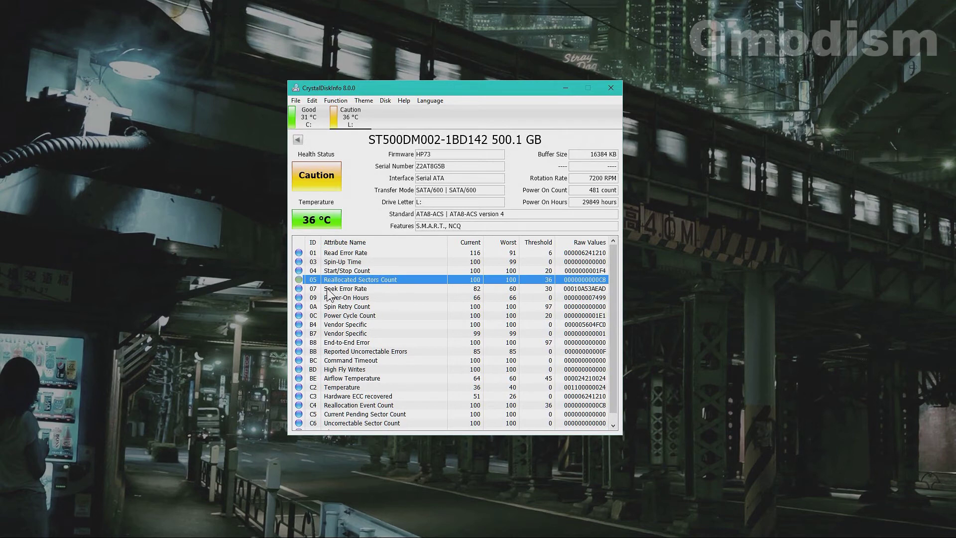
pyautogui.scroll(-1, 330, 296)
pyautogui.scroll(1, 444, 341)
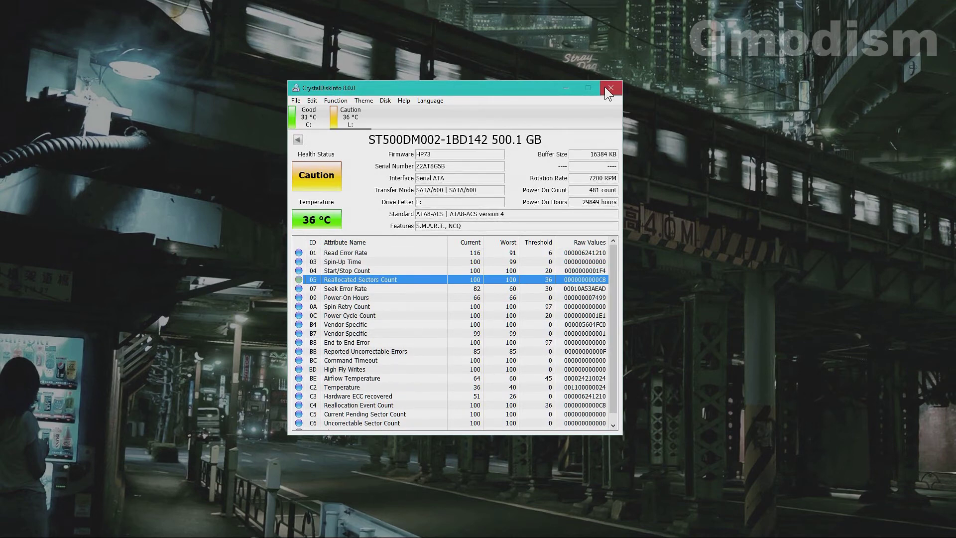